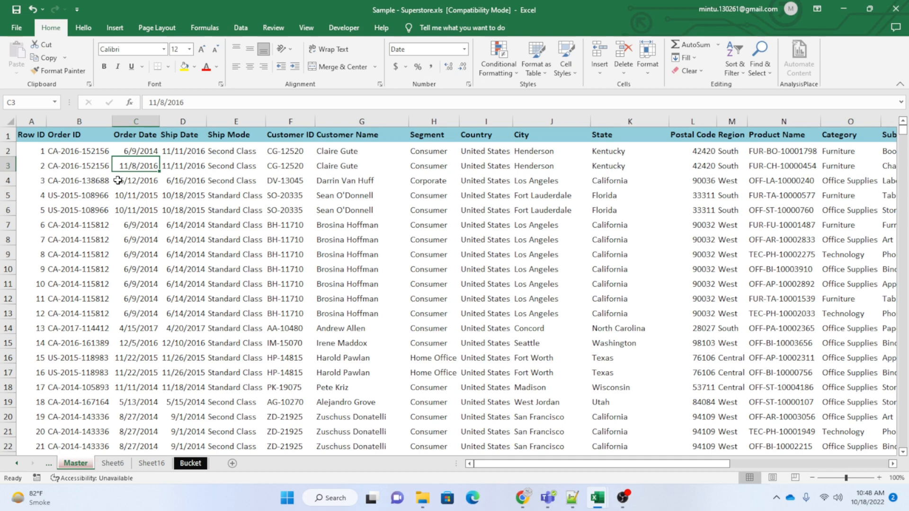
Examine the column headers in row 1 of the Master sheet, from Row ID across to Profit.
key(Left)
key(Up)
key(Up)
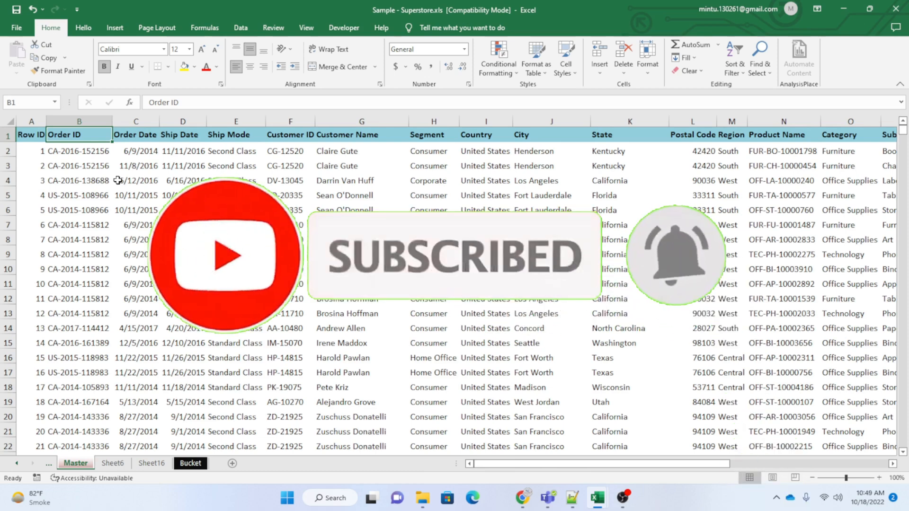
key(Left)
key(Right)
key(Right)
key(Right)
key(Right)
key(Right)
key(Right)
key(Right)
key(Right)
key(Right)
key(Right)
key(Right)
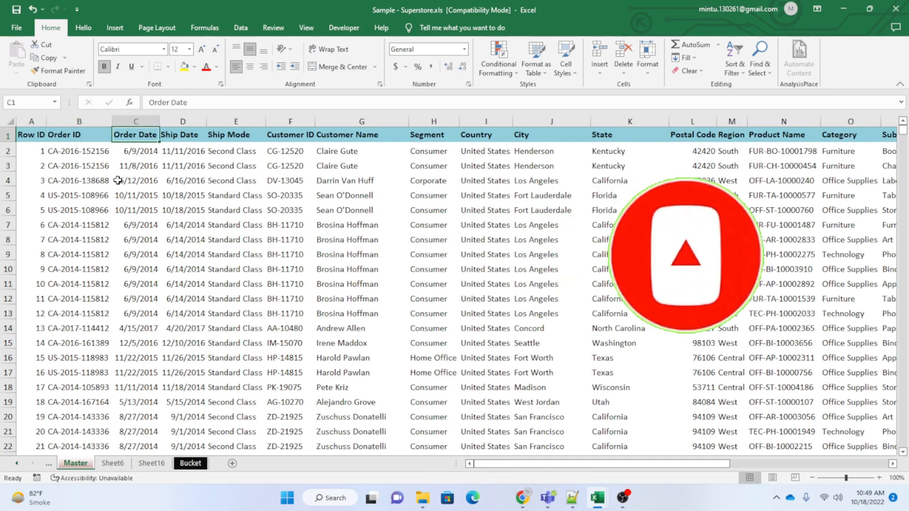
key(Right)
key(Right)
key(Right)
key(Right)
key(Right)
key(Right)
key(Right)
key(Right)
key(Right)
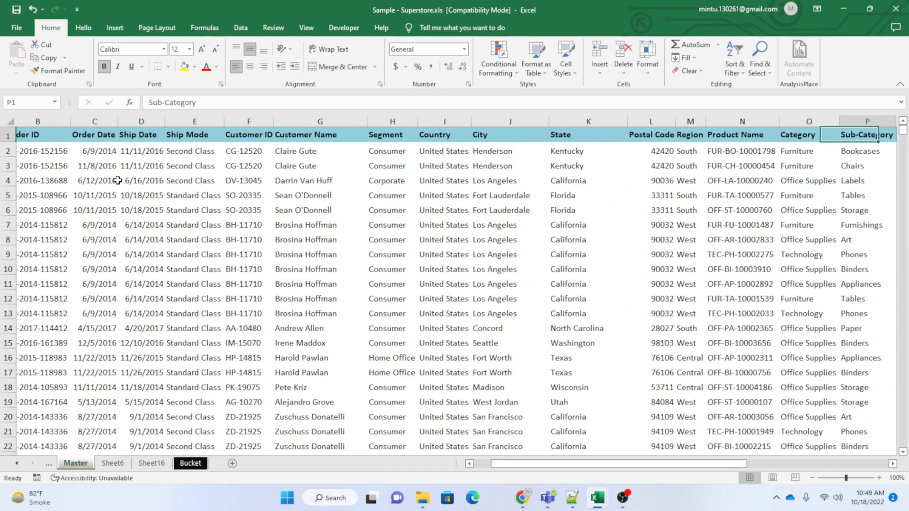
key(Right)
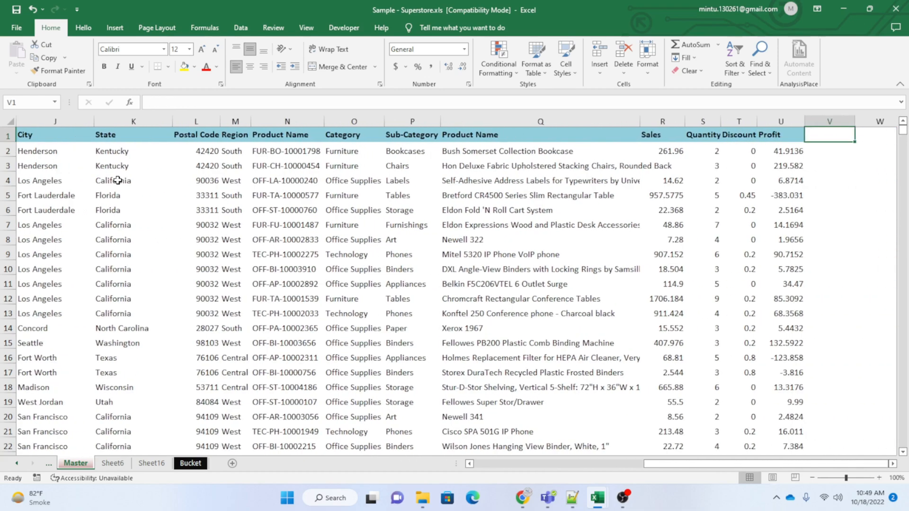
key(Left)
key(Left)
key(Left)
key(Left)
key(Left)
key(Left)
key(Left)
key(Left)
key(Left)
key(Left)
key(Left)
key(Left)
key(Left)
key(Left)
key(Left)
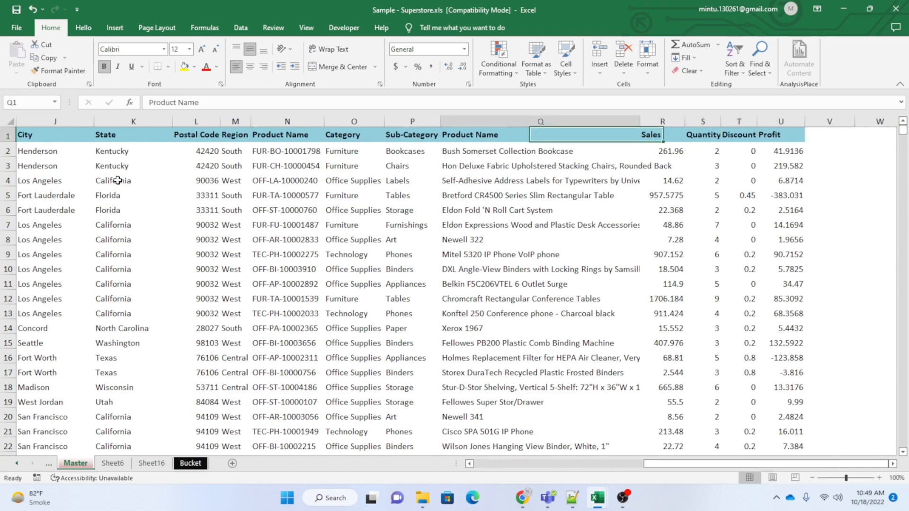
key(Left)
key(Left)
key(Left)
key(Left)
key(Left)
key(Left)
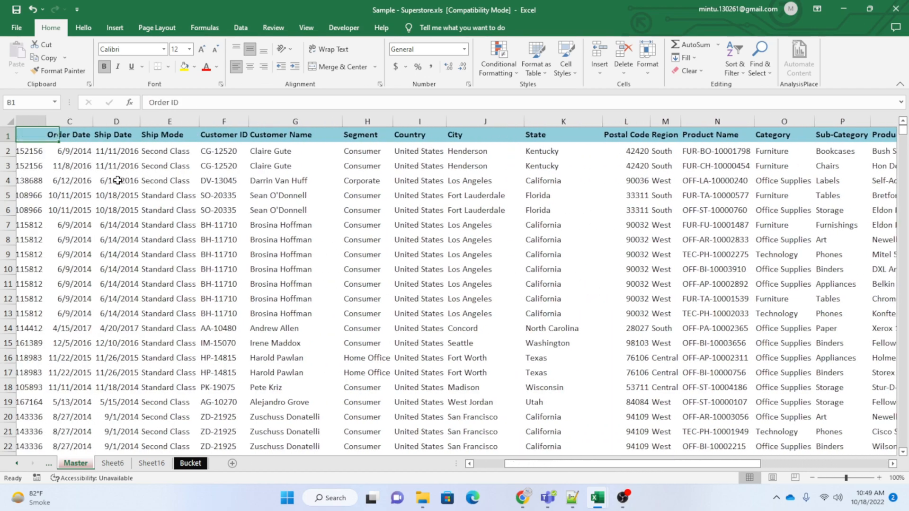
Select the whole dataset from the Row ID header to the last row of the Profit column.
key(ctrl+shift+Right)
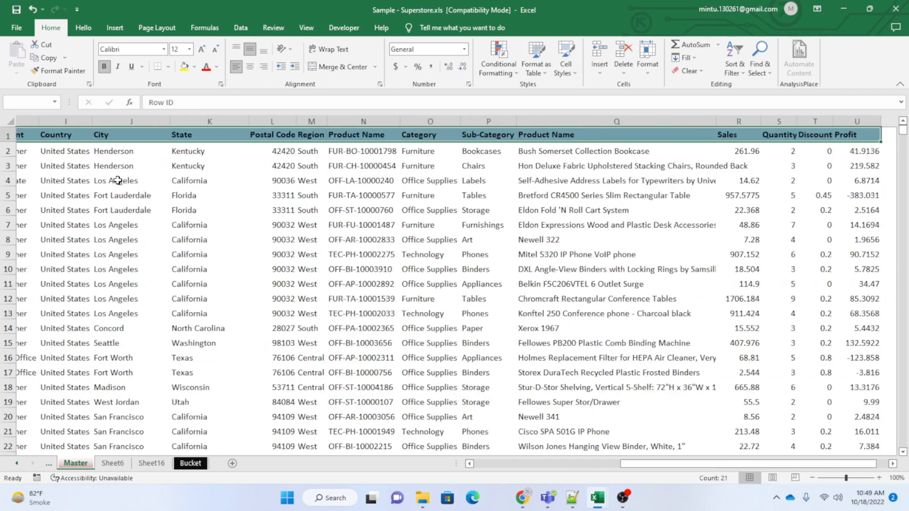
key(ctrl+shift+Down)
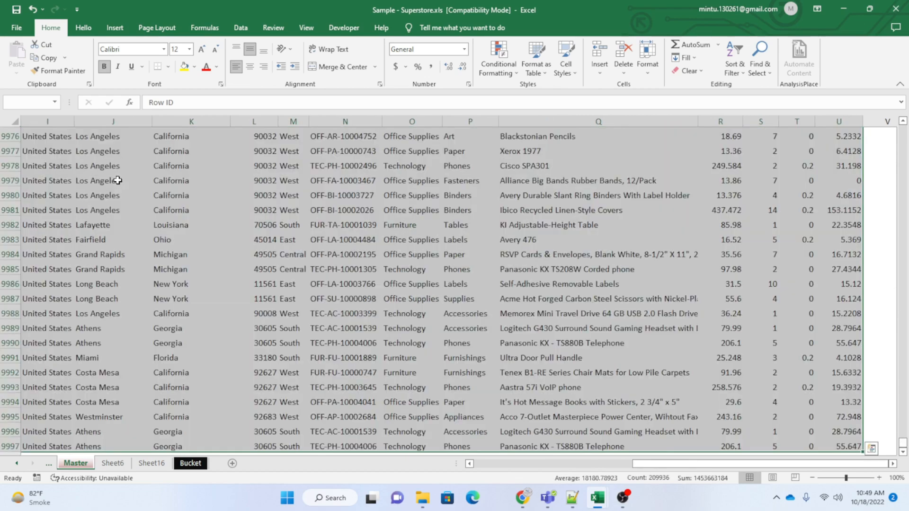
key(ctrl+Home)
Clear the State header in cell K1.
key(Right)
key(Right)
key(Right)
key(Right)
key(Right)
key(Right)
key(Right)
key(Right)
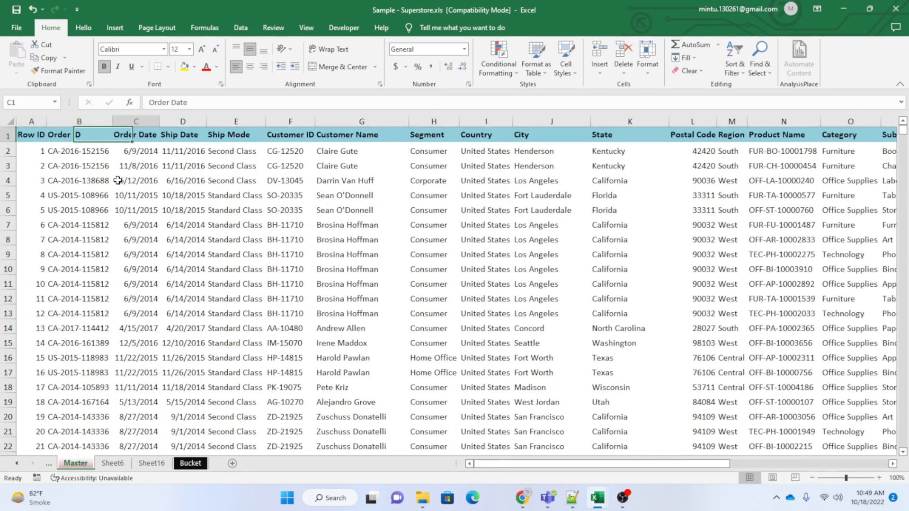
key(Right)
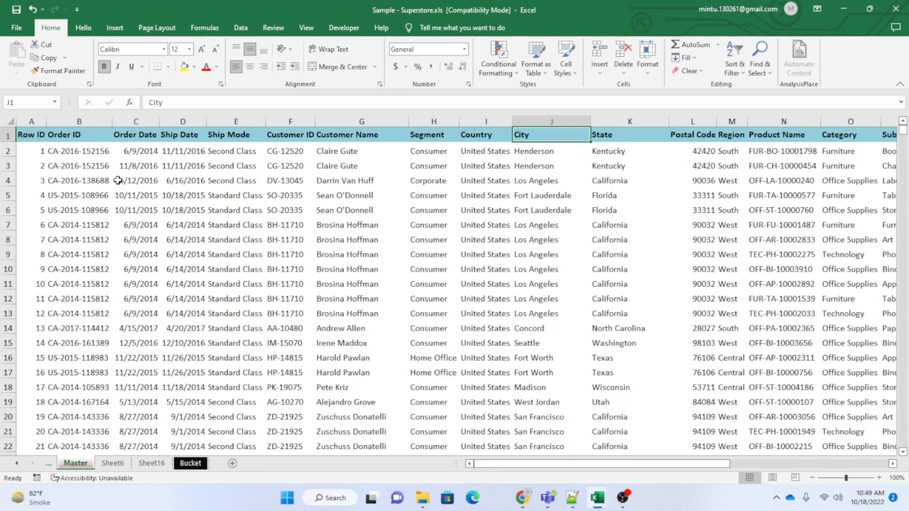
key(Right)
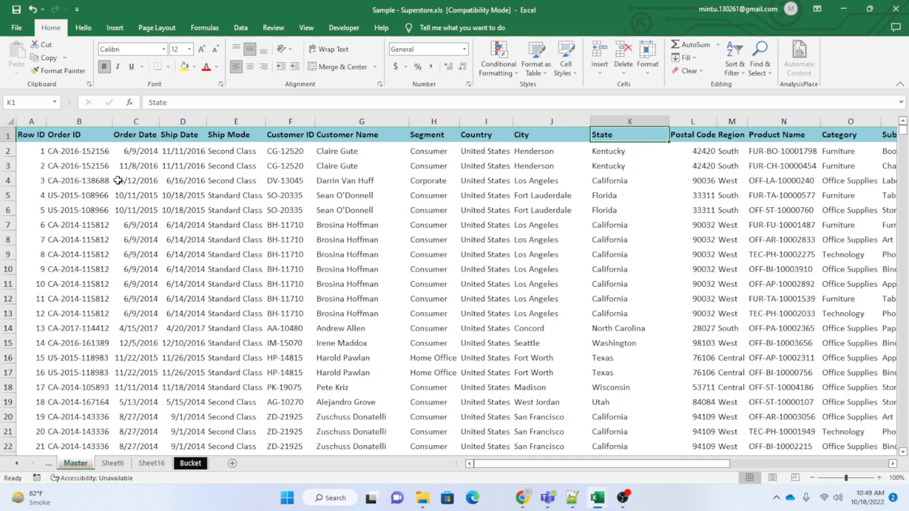
key(Delete)
Select the contiguous headers in row 1 from Row ID up to the blank header cell.
key(Left)
key(Left)
key(Left)
key(Home)
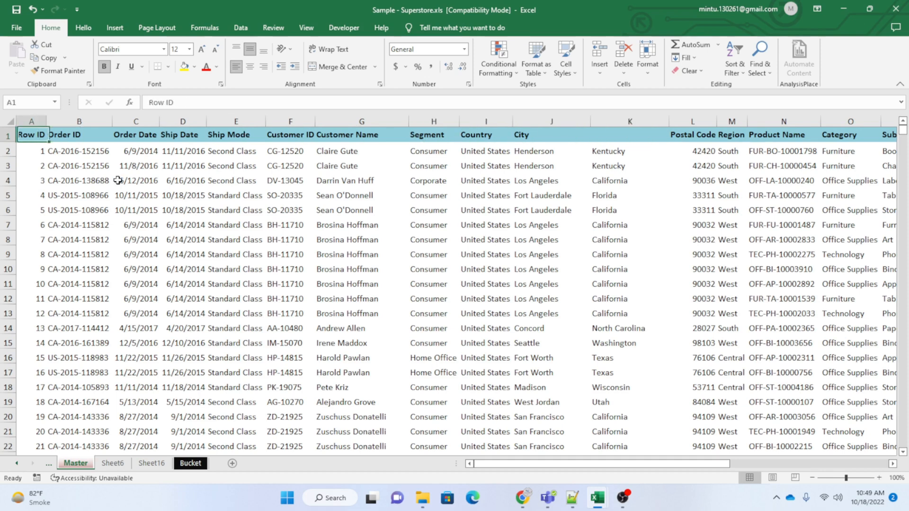
key(ctrl+shift+Right)
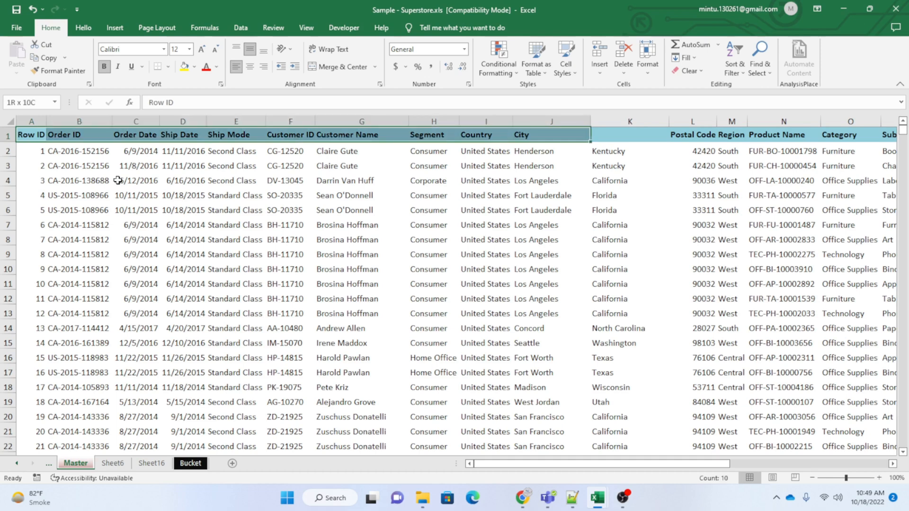
Restore the State header in cell K1 and return to cell A1.
key(Right)
key(Right)
key(Right)
key(Right)
key(Right)
key(Right)
key(Right)
key(Right)
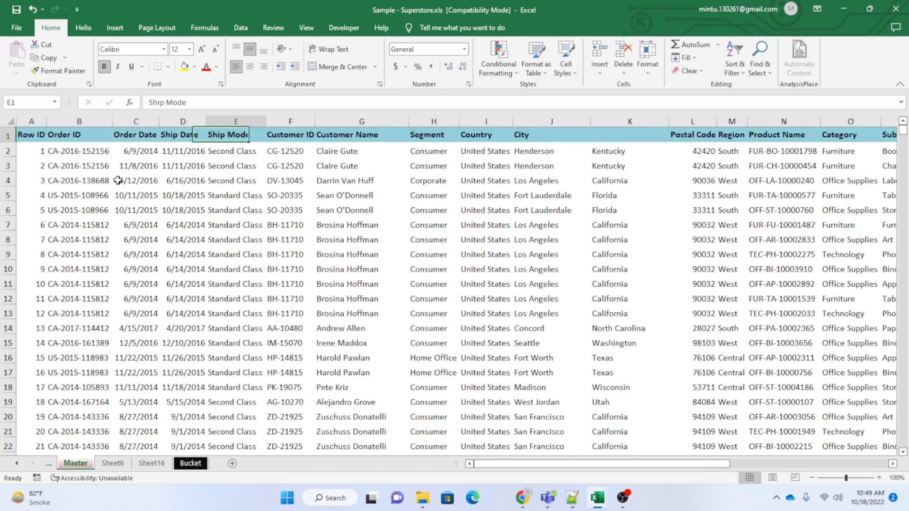
key(Right)
key(Right)
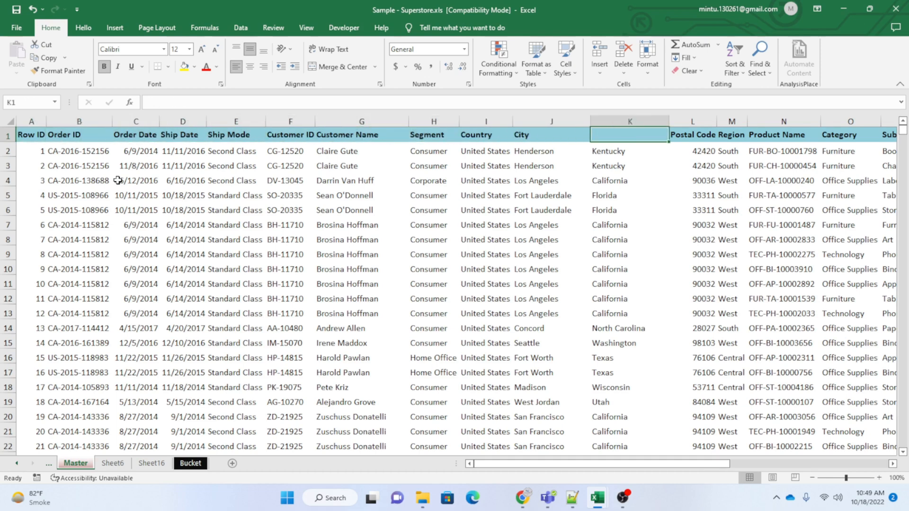
text(State)
key(Left)
key(Left)
key(Left)
key(Left)
key(Left)
key(Left)
key(Left)
key(Left)
key(Left)
key(Left)
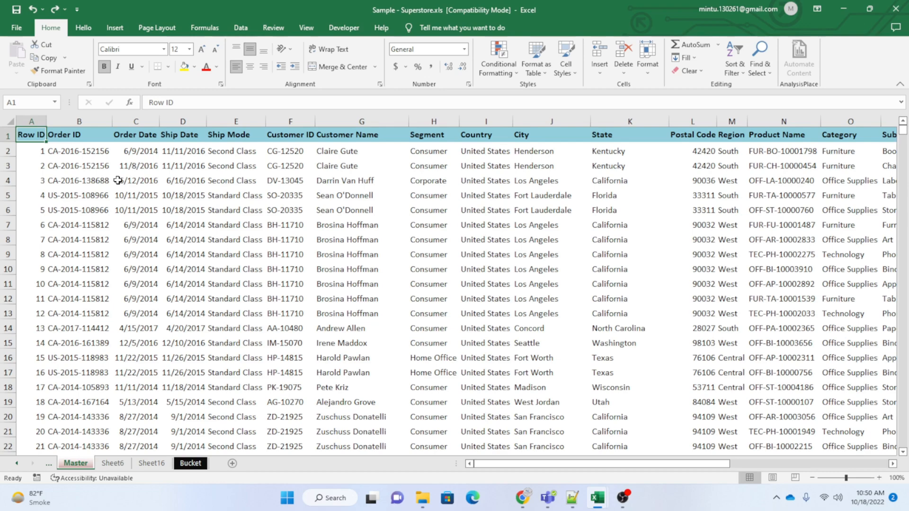
Check the extent of the dataset from cell A1 to its last row and column, returning to the top.
key(ctrl+shift+Right)
key(ctrl+shift+Down)
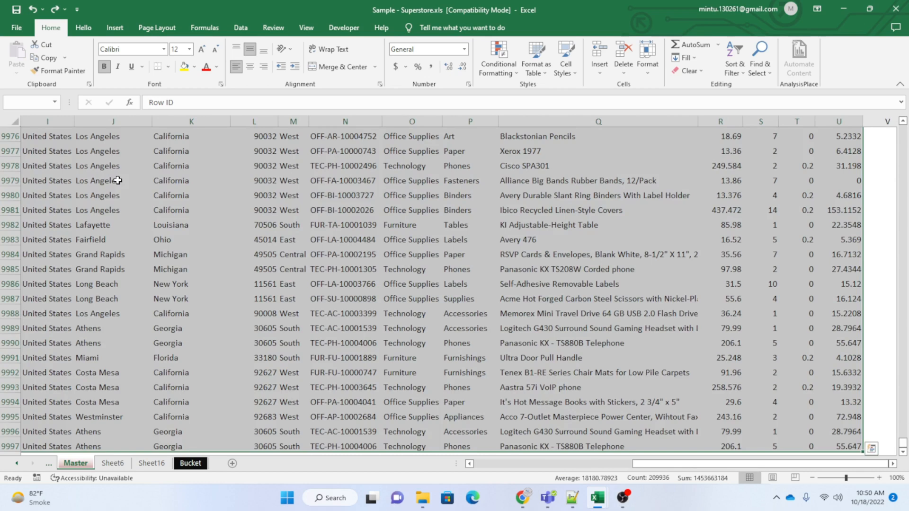
scroll(117, 180, up, 1)
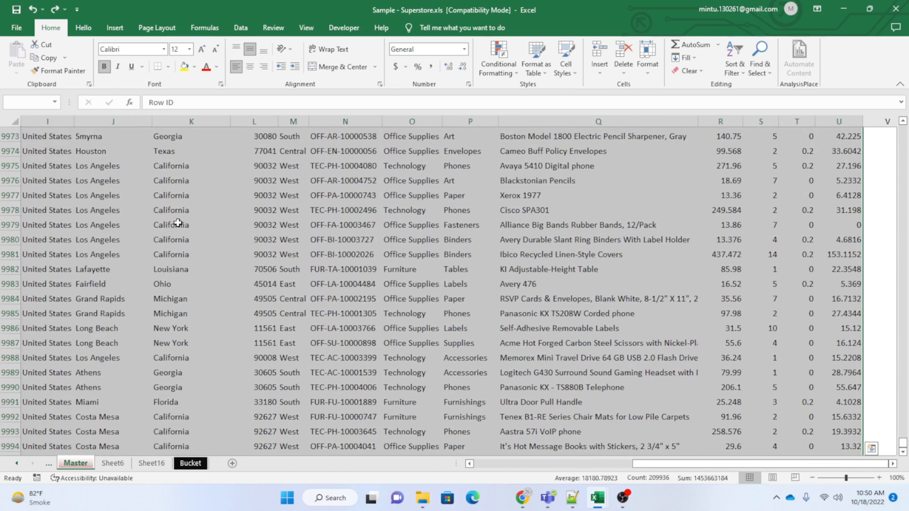
key(ctrl+Home)
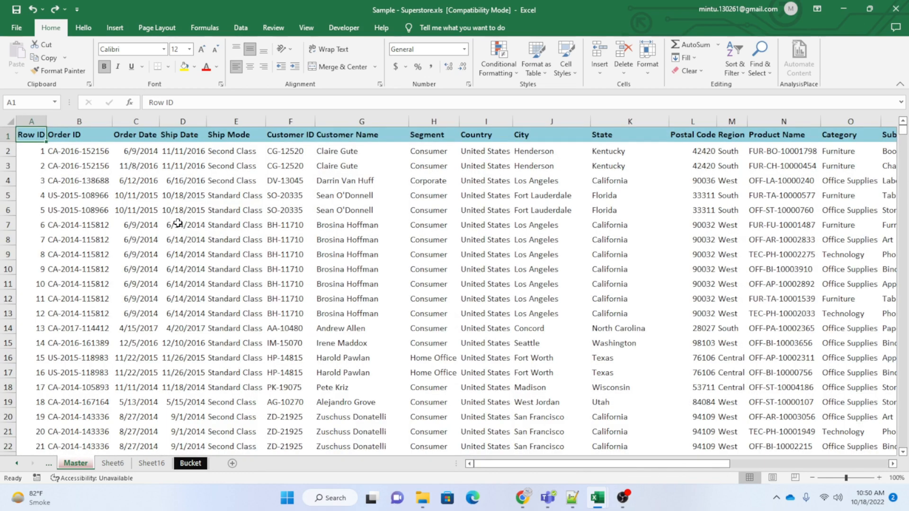
drag(30, 135, 893, 262)
drag(831, 483, 782, 432)
Select the full data range A1:U9997 on the Master sheet and start a PivotTable from it.
key(ctrl+Home)
key(ctrl+shift+Right)
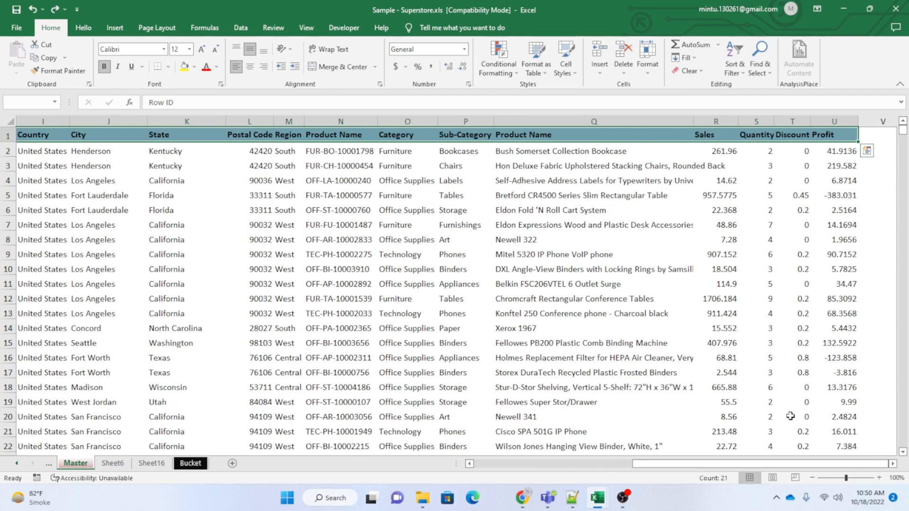
key(ctrl+shift+Down)
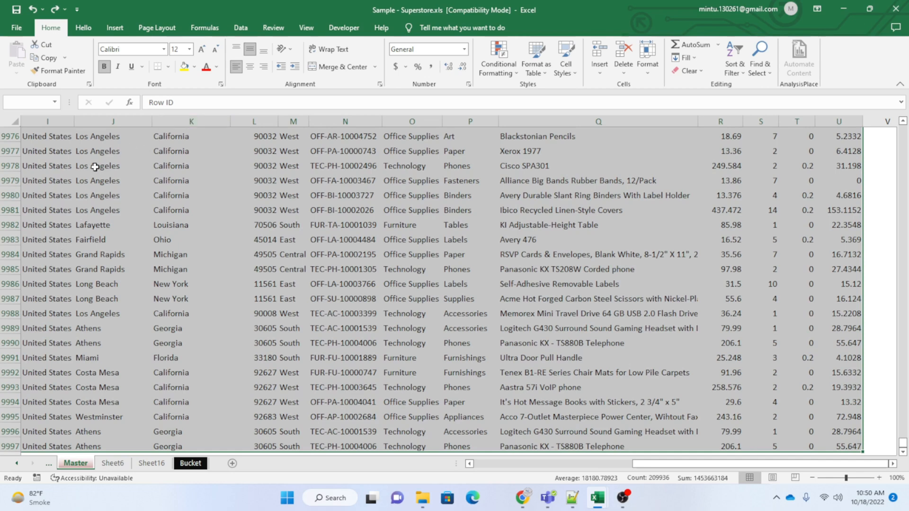
click(122, 32)
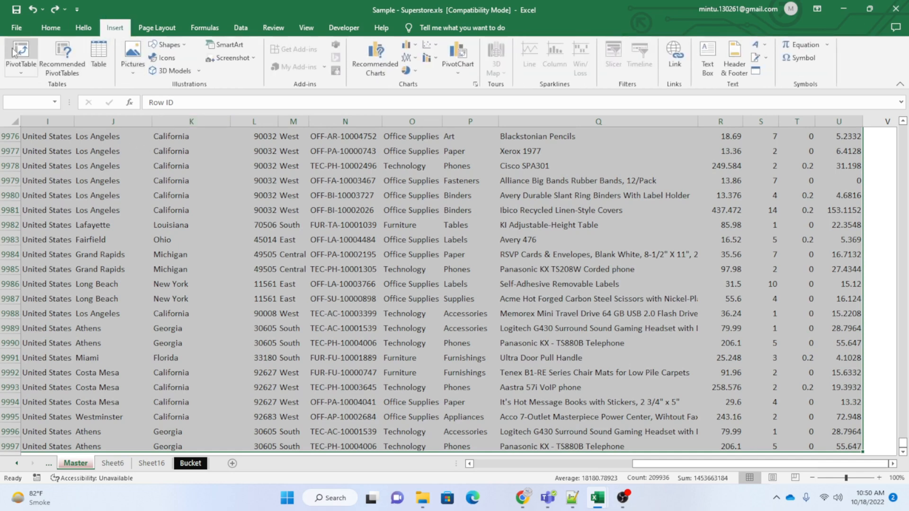
click(20, 73)
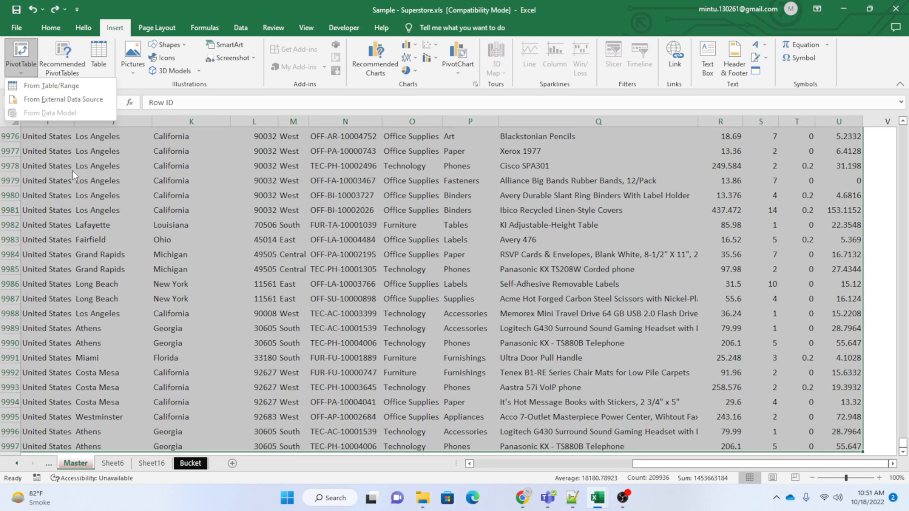
click(20, 49)
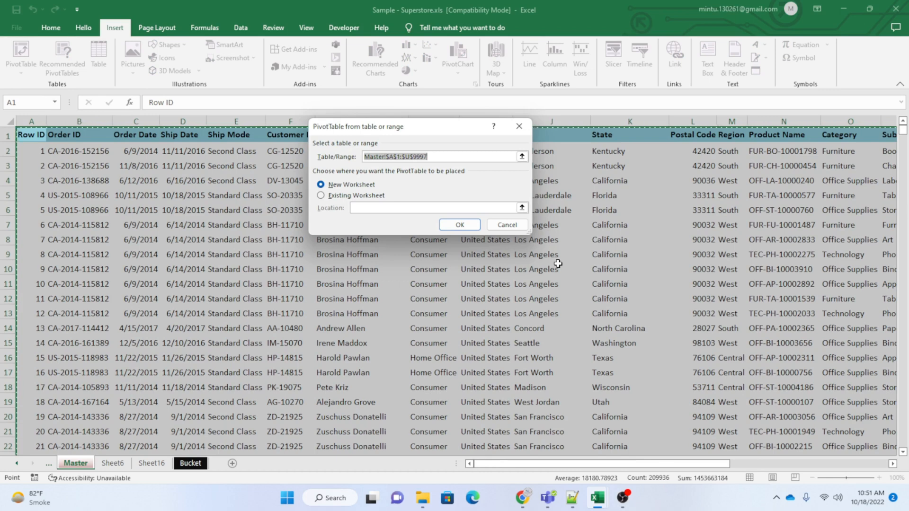
Review the table/range reference that the PivotTable uses as its source.
click(438, 159)
drag(438, 158, 362, 163)
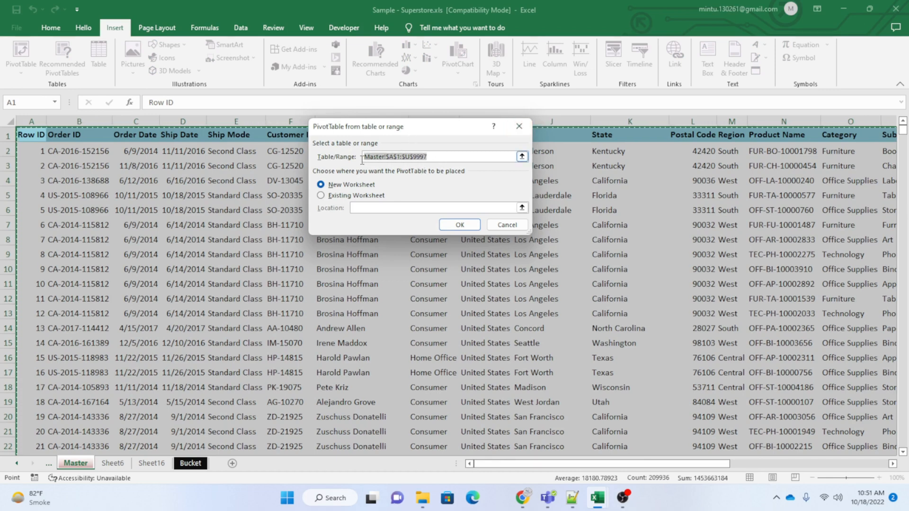
click(522, 157)
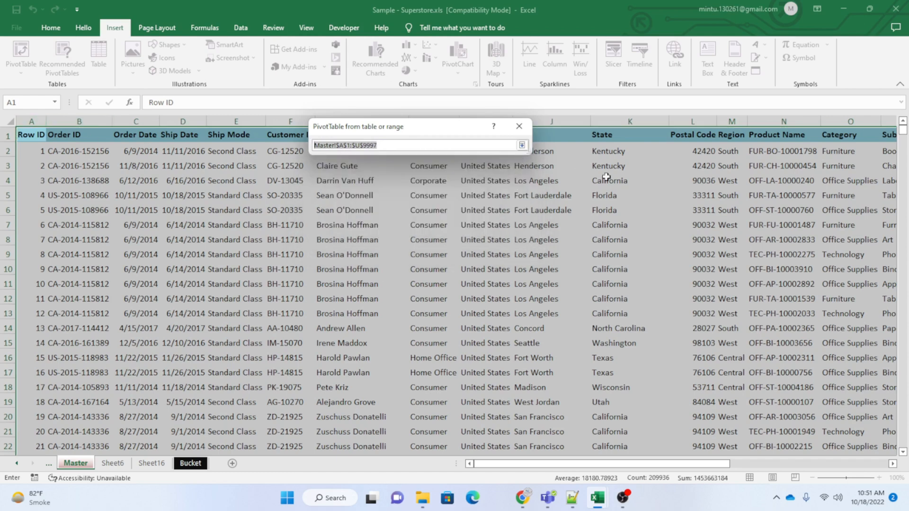
click(522, 145)
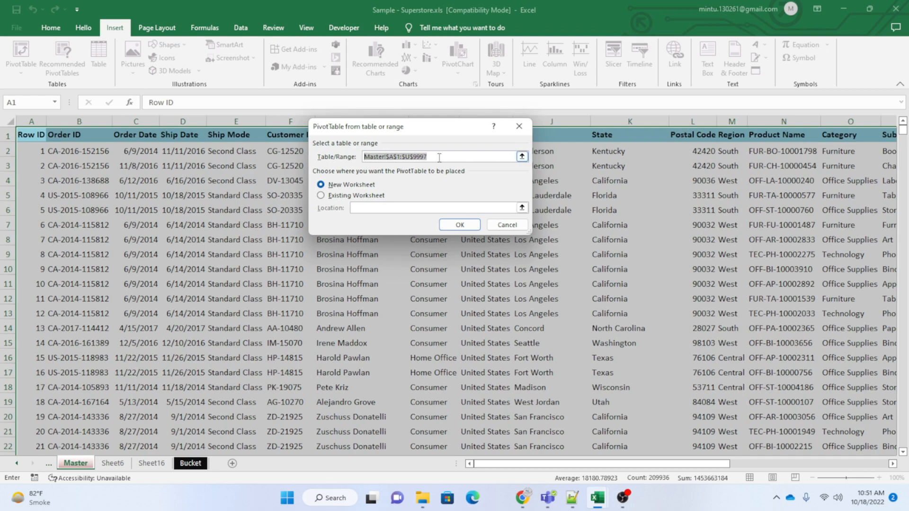
drag(441, 156, 358, 159)
Set the PivotTable location to cell X2 of the existing Master worksheet.
click(321, 196)
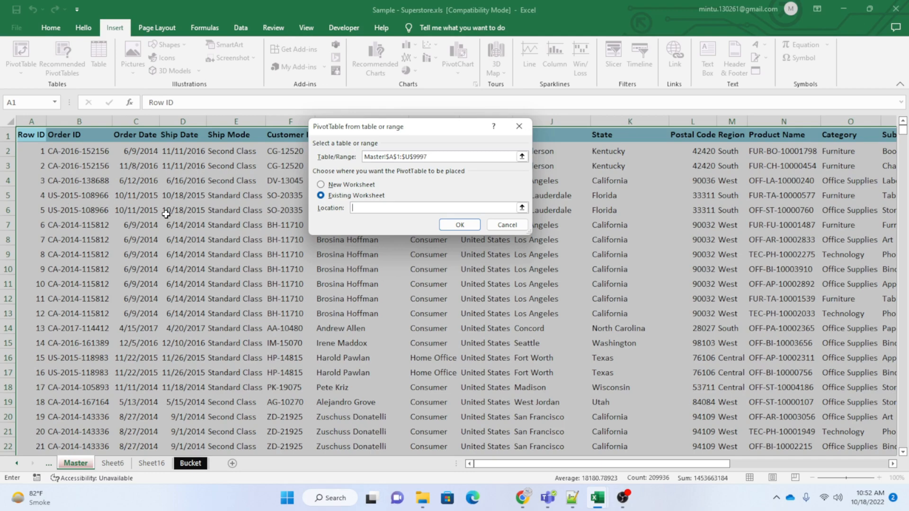
drag(642, 463, 877, 466)
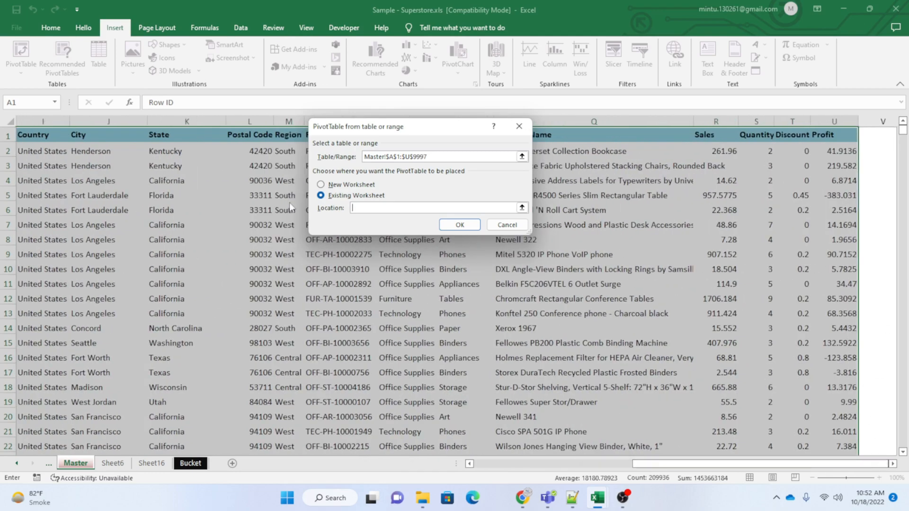
click(881, 144)
key(Right)
key(Right)
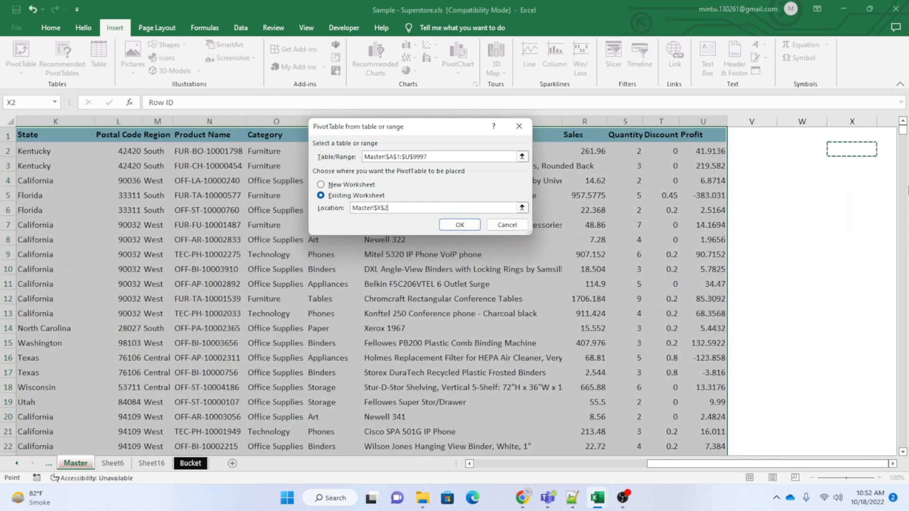
key(Right)
key(Right)
key(Right)
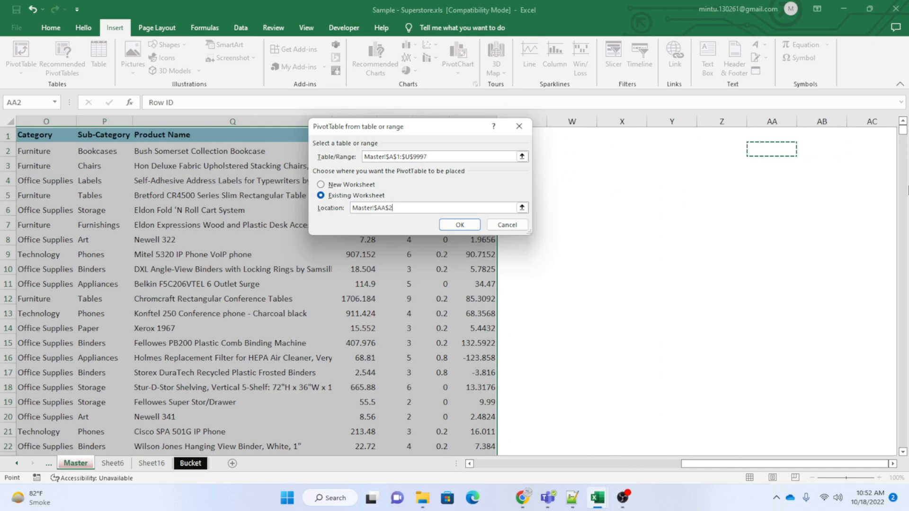
key(Left)
key(Left)
key(Left)
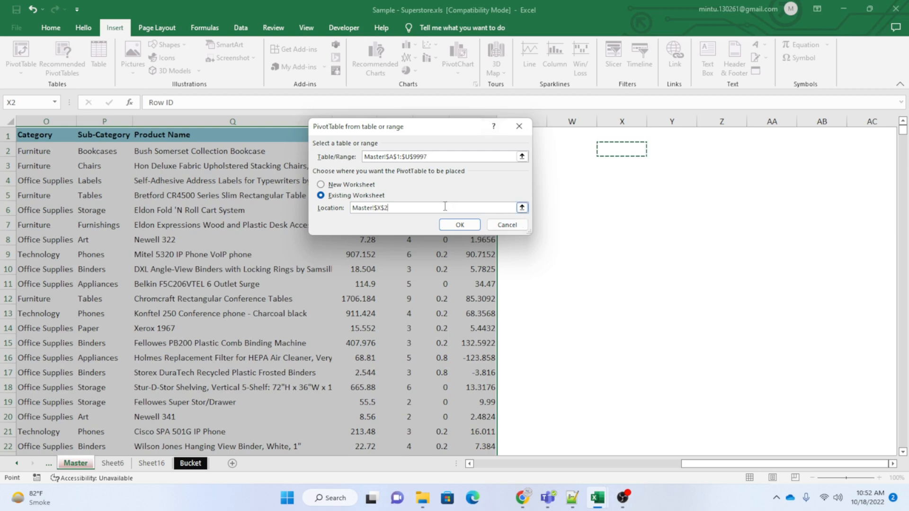
click(521, 208)
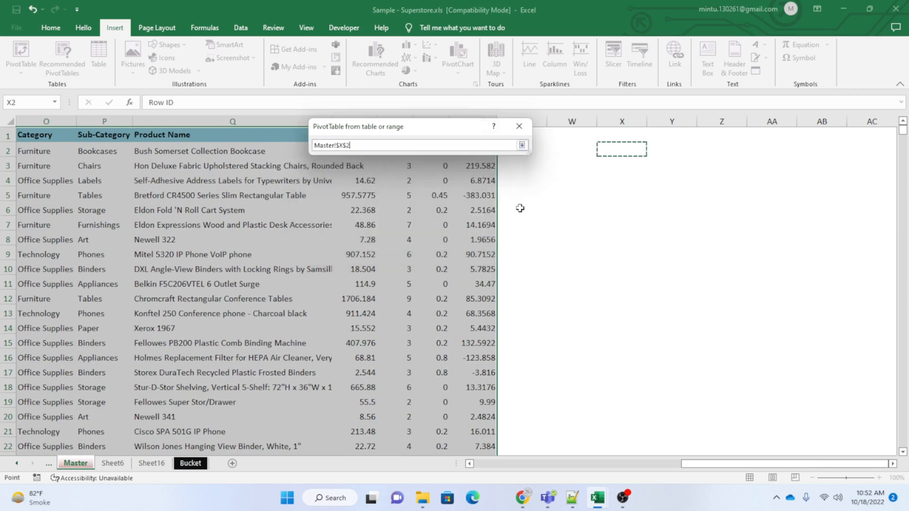
click(522, 145)
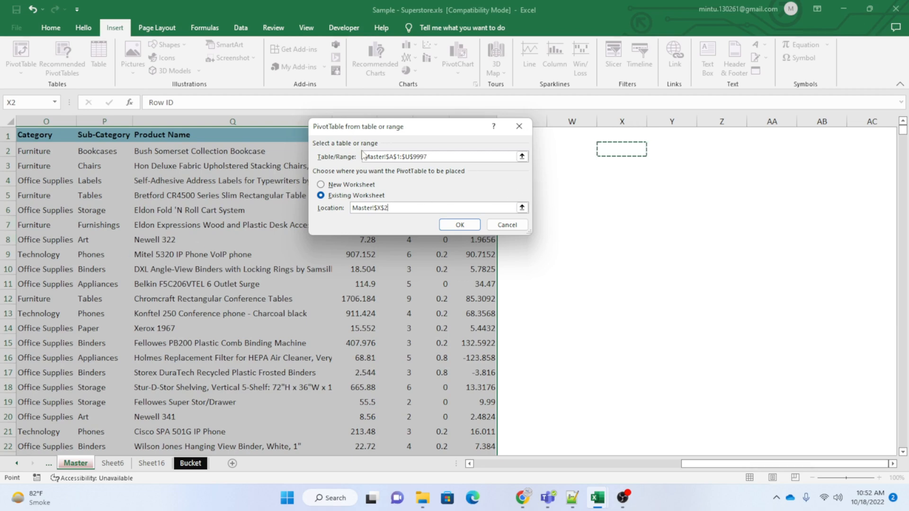
Switch the PivotTable location to a new worksheet and create the PivotTable.
click(321, 185)
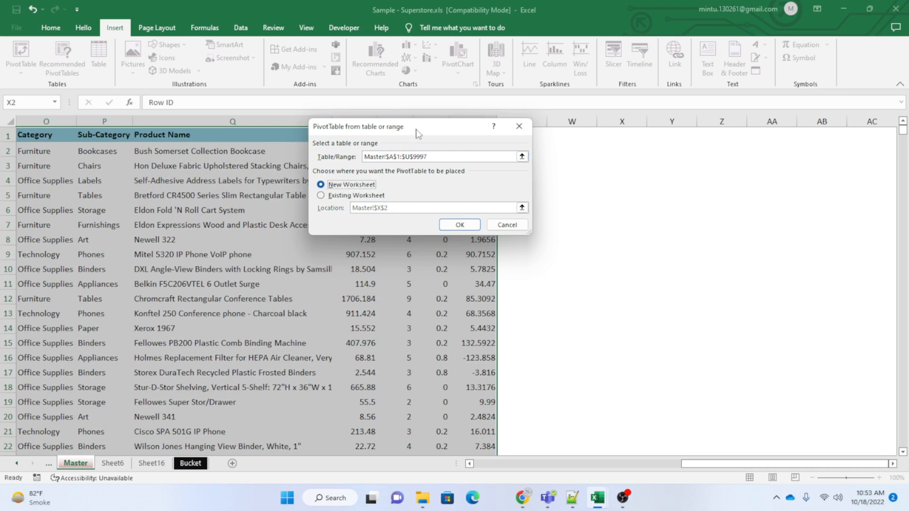
drag(426, 138, 562, 371)
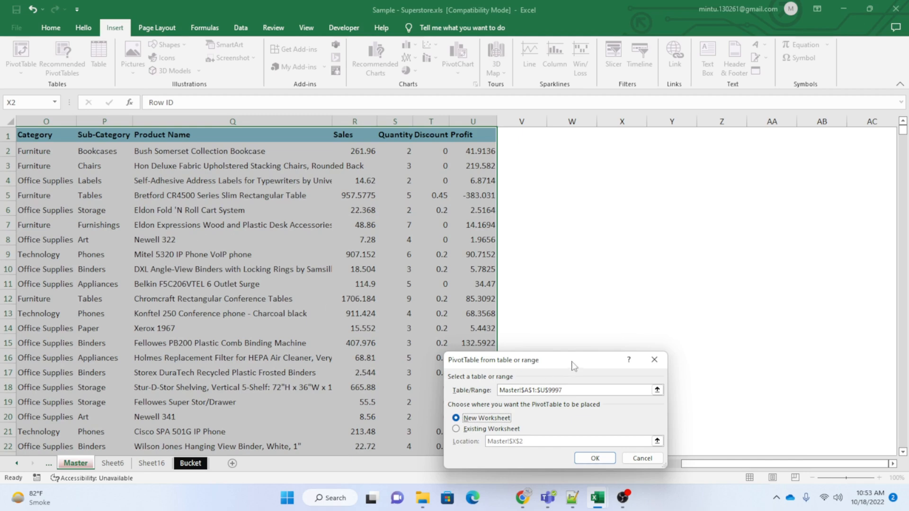
drag(572, 365, 373, 154)
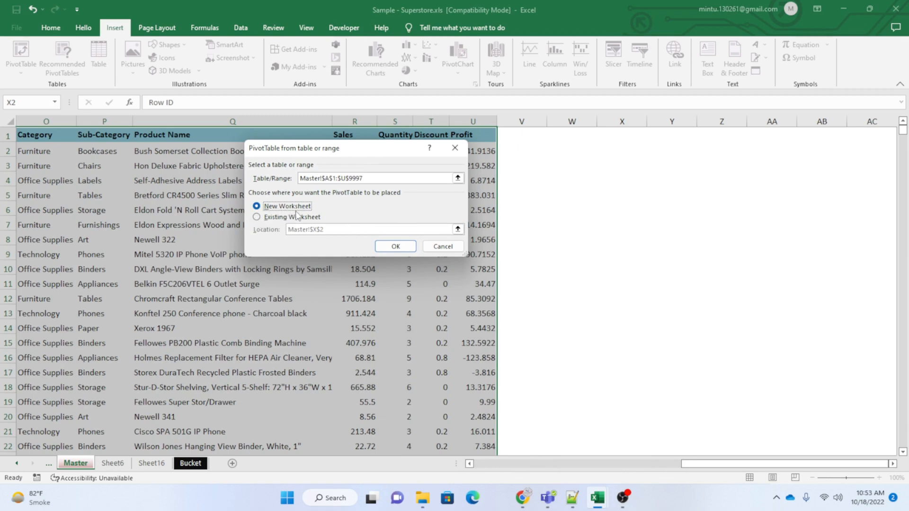
click(395, 246)
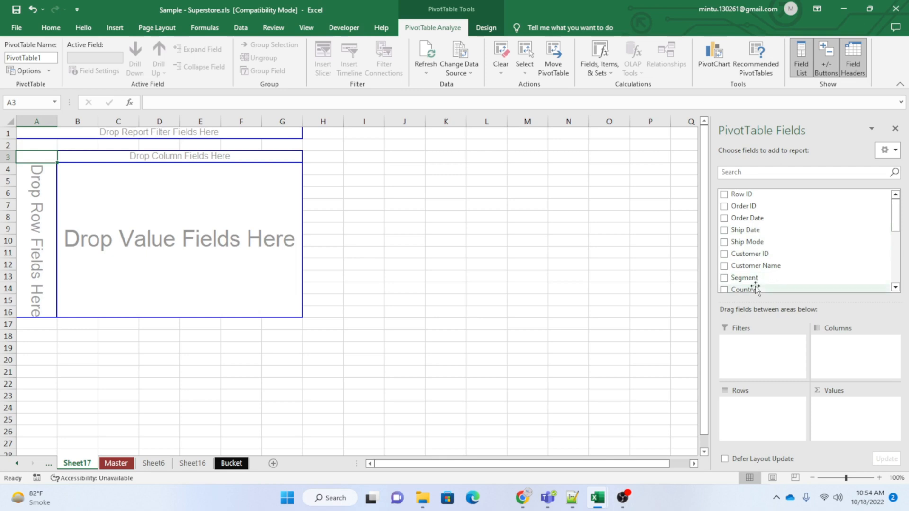
Look through the available PivotTable fields and add the State field to the Rows area.
scroll(756, 279, down, 5)
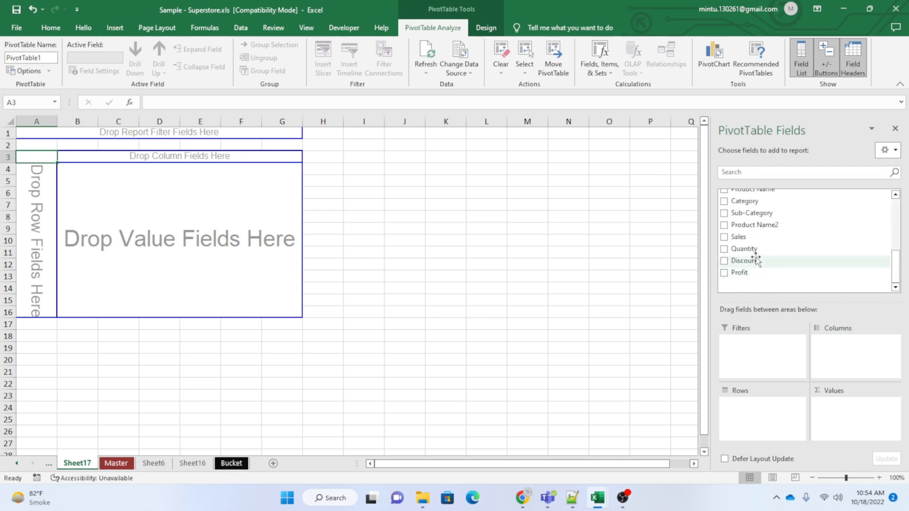
scroll(753, 261, up, 5)
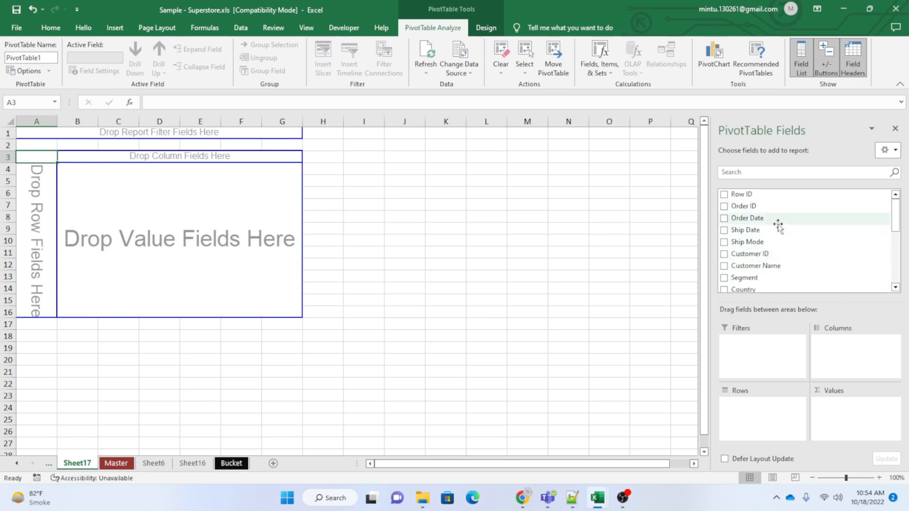
scroll(777, 228, down, 3)
scroll(742, 264, down, 1)
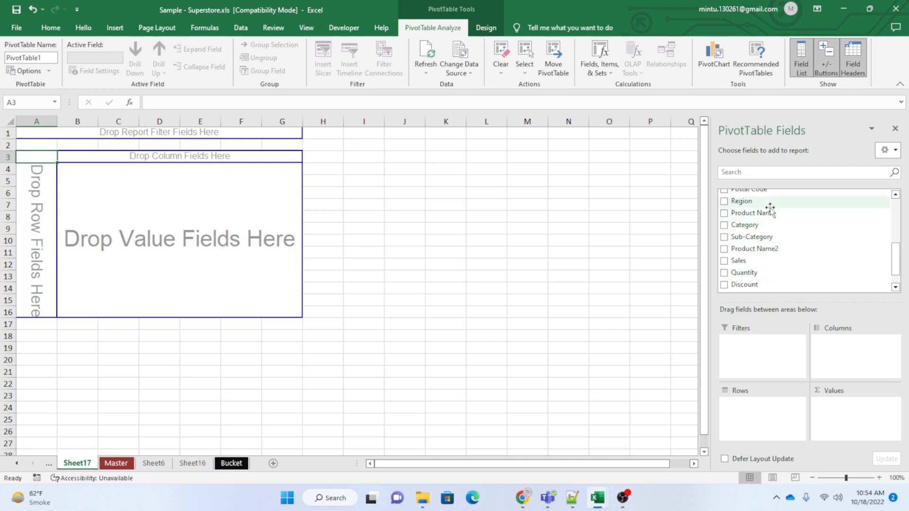
scroll(781, 271, up, 5)
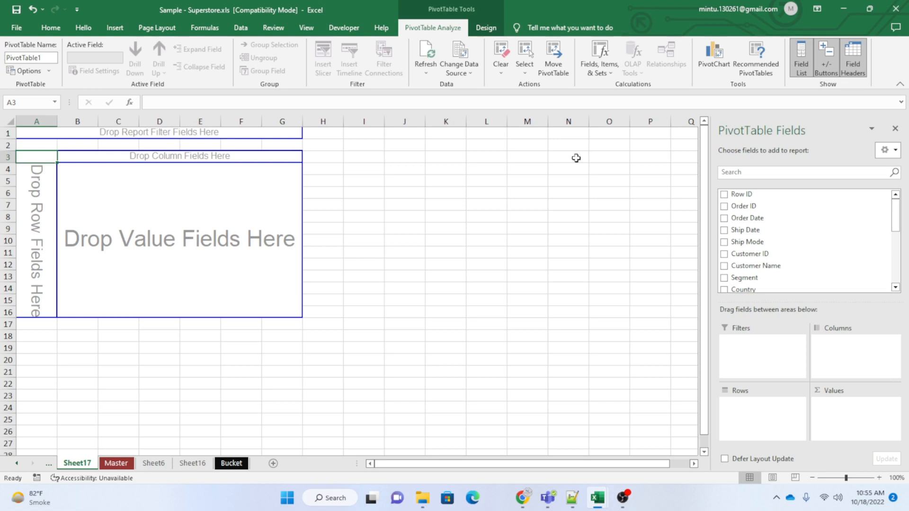
scroll(795, 241, down, 2)
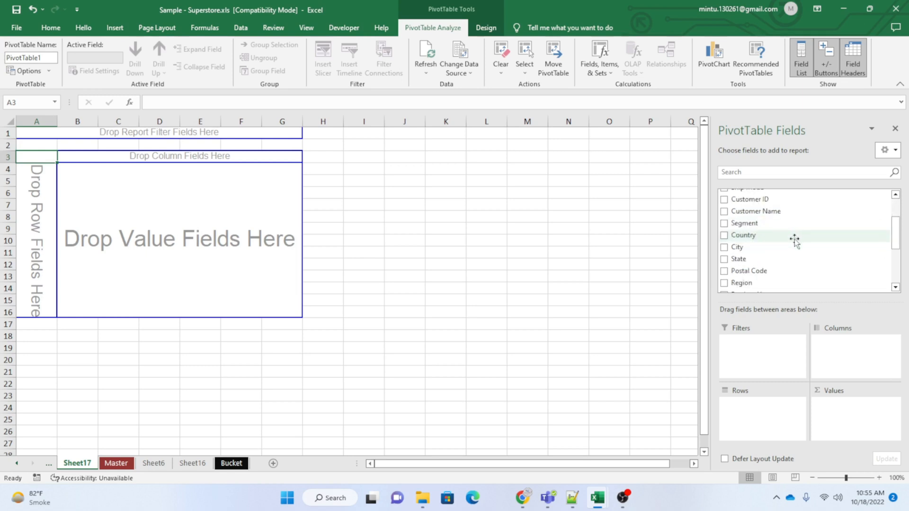
scroll(795, 241, down, 1)
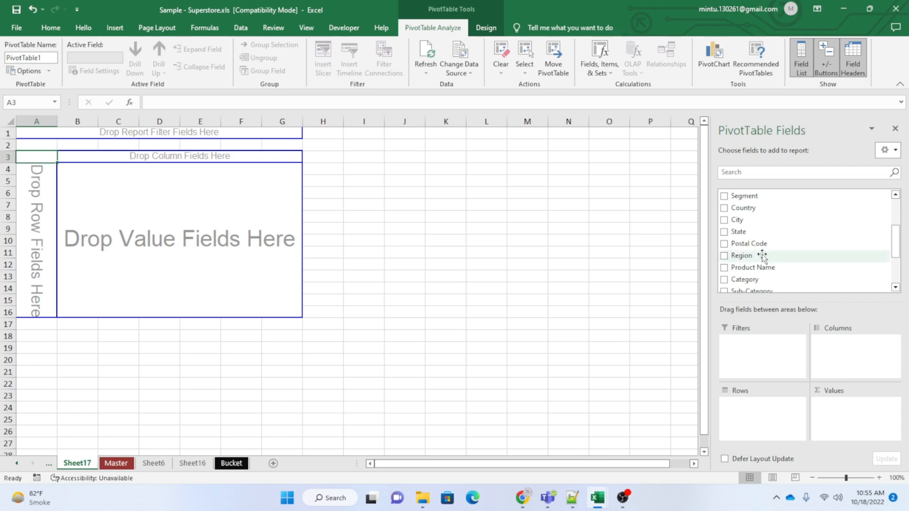
drag(756, 233, 747, 415)
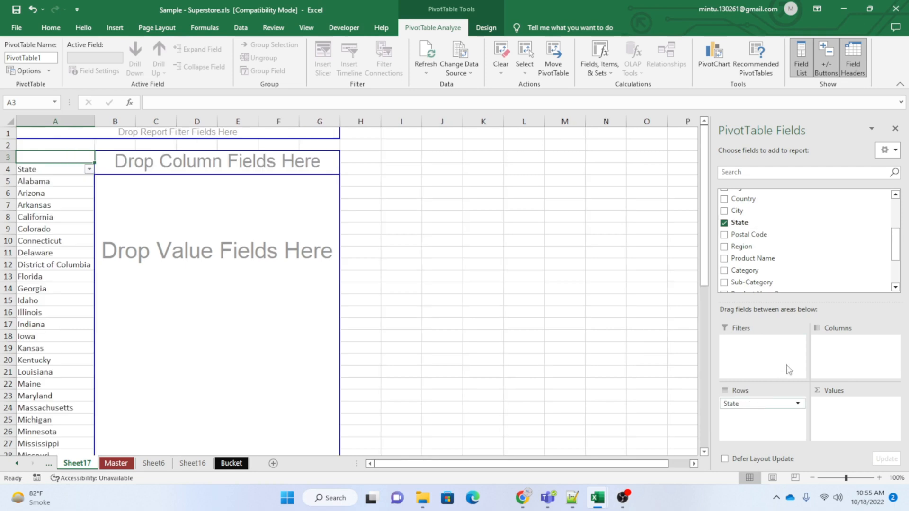
Look through the state names listed in the PivotTable's row labels, returning to the beginning of the list.
scroll(97, 288, down, 12)
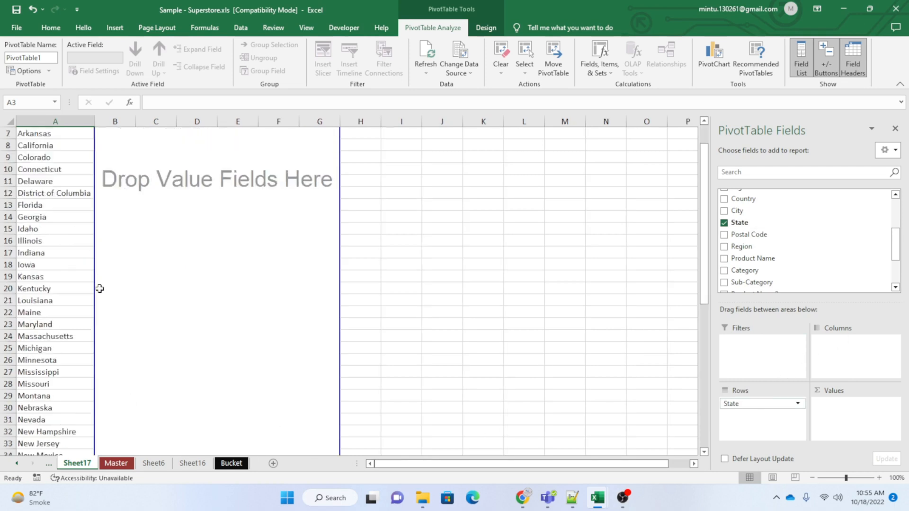
scroll(63, 276, up, 6)
scroll(63, 276, up, 6)
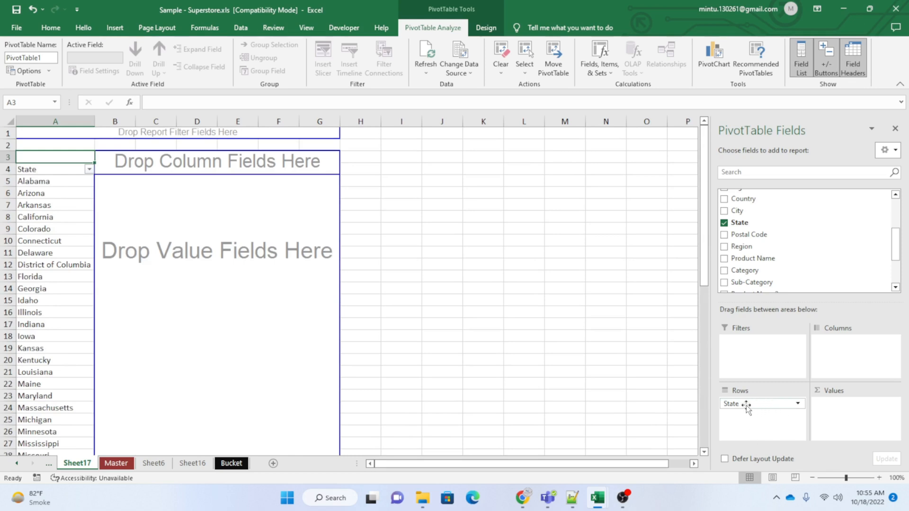
scroll(57, 193, down, 13)
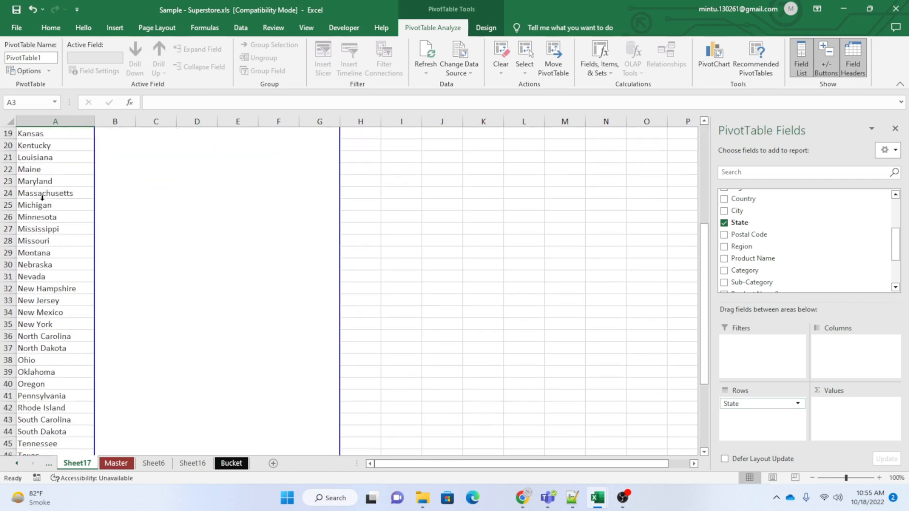
scroll(46, 235, up, 8)
scroll(46, 235, up, 5)
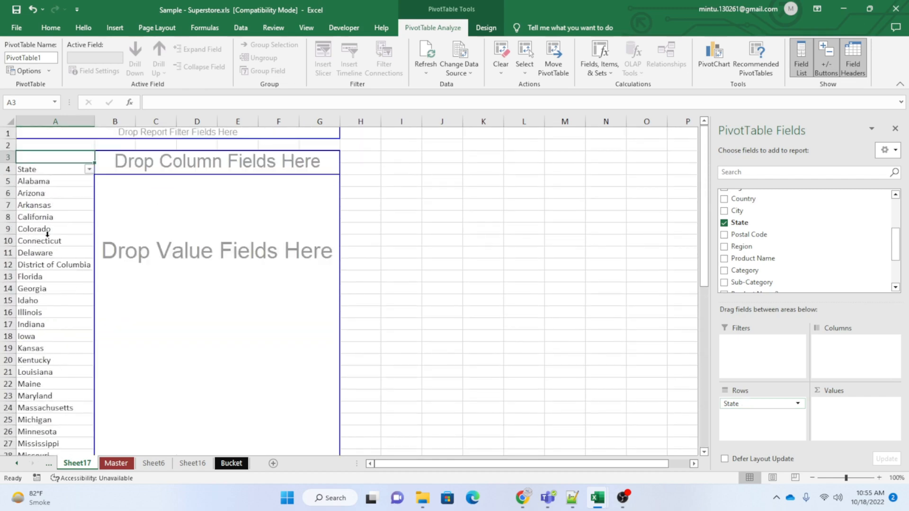
Move the State field from Rows to Columns to view the horizontal layout, and return it to Rows.
drag(755, 405, 845, 348)
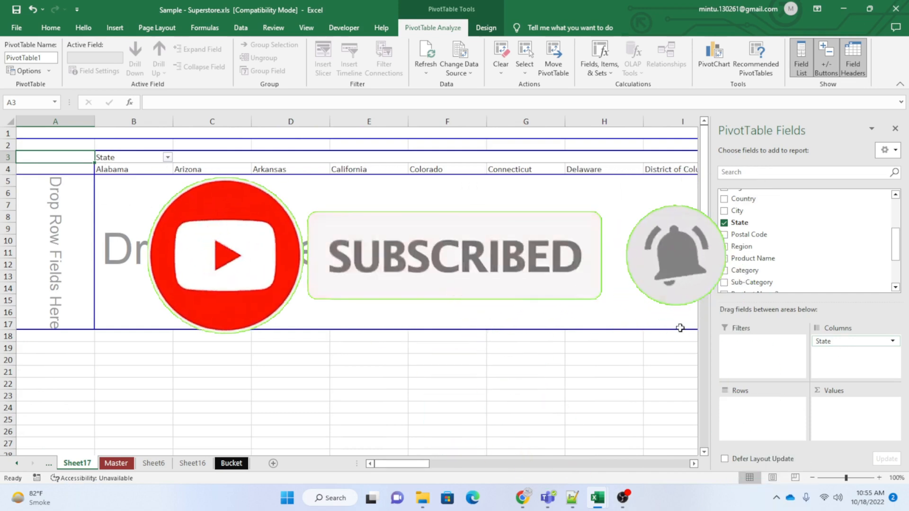
drag(400, 466, 351, 451)
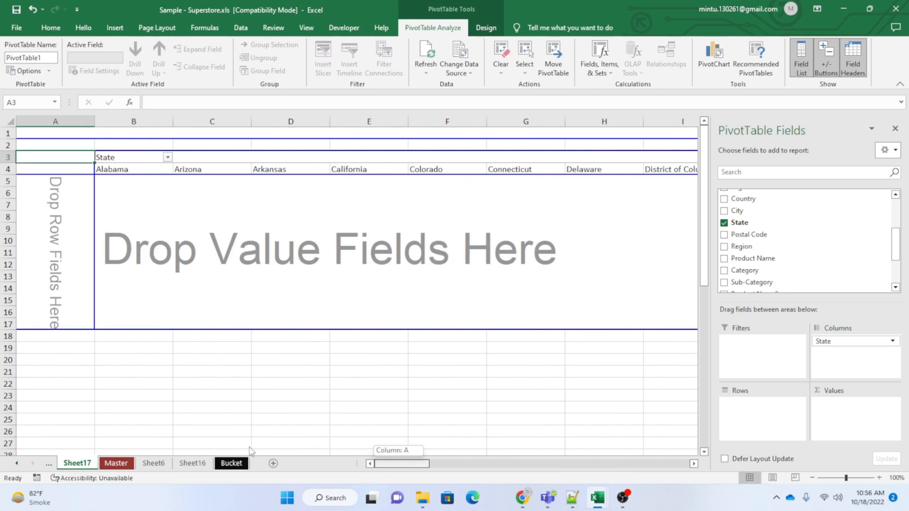
drag(251, 451, 250, 451)
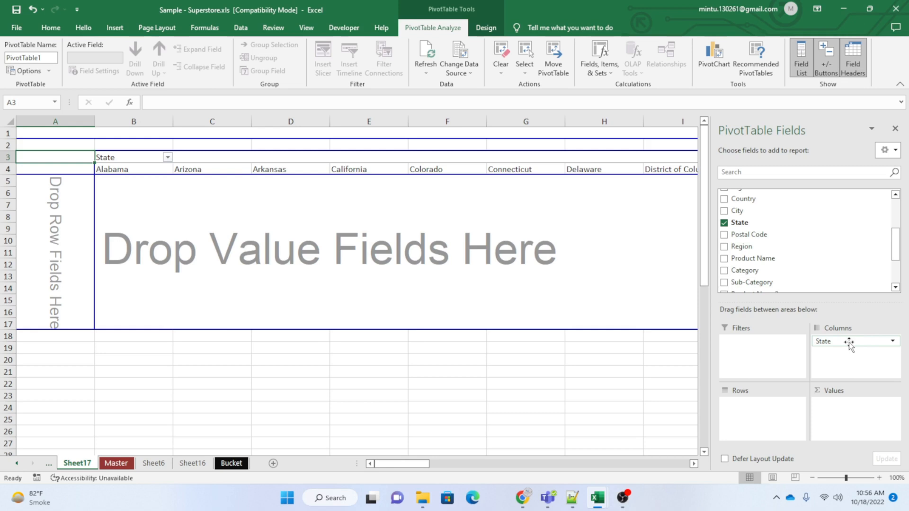
drag(849, 344, 746, 425)
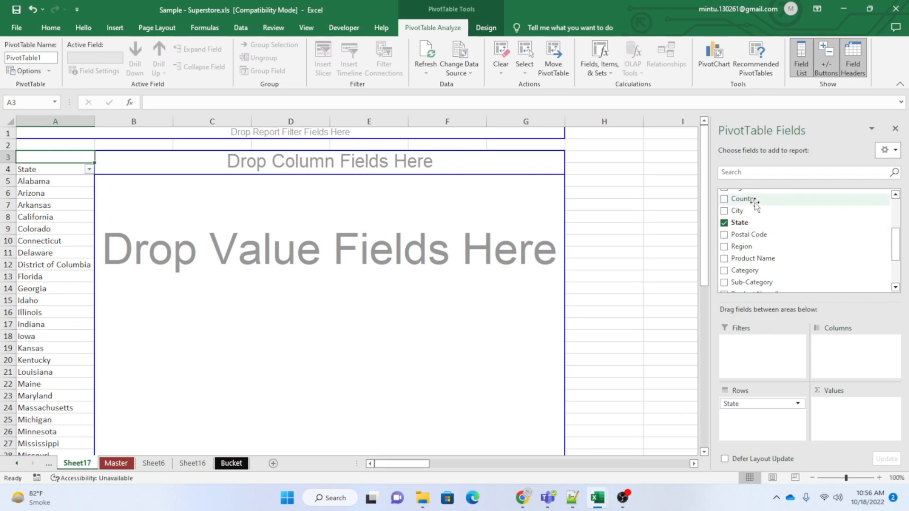
Add the Sales field to the Values area as a sum and widen columns A and B.
scroll(802, 258, down, 3)
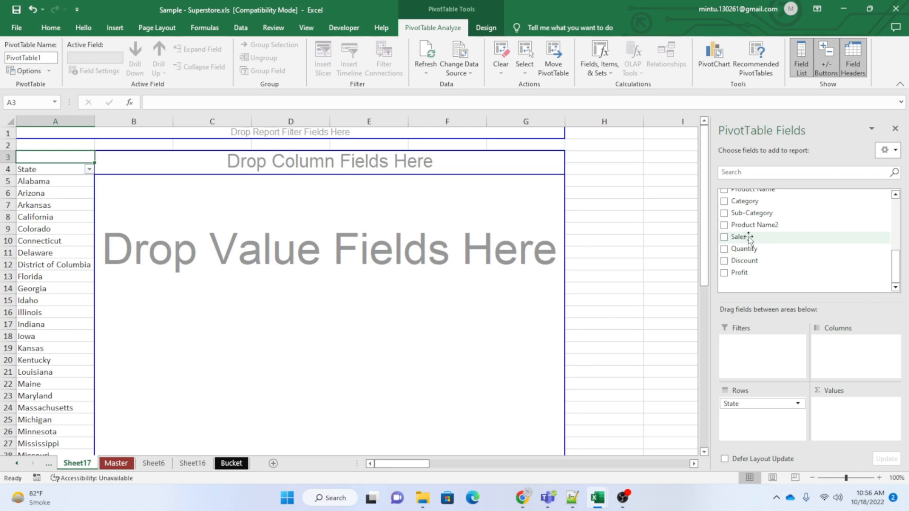
drag(748, 239, 835, 419)
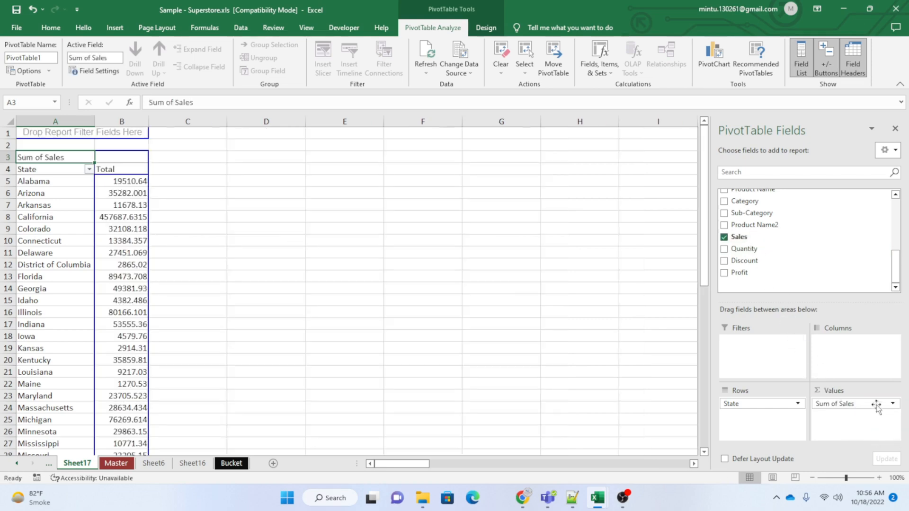
click(106, 220)
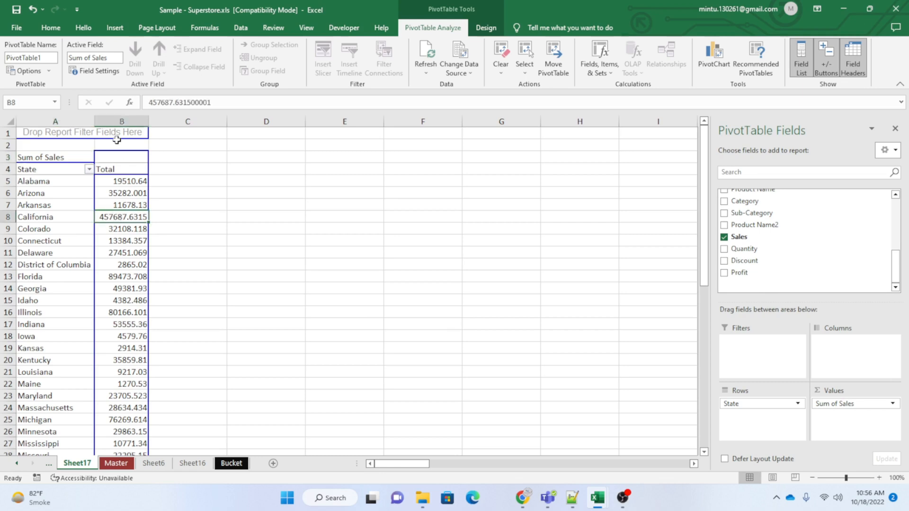
drag(95, 120, 280, 124)
click(232, 264)
Review the sum of sales per state down to the grand total, and check the entries for Alabama and California.
scroll(45, 246, down, 7)
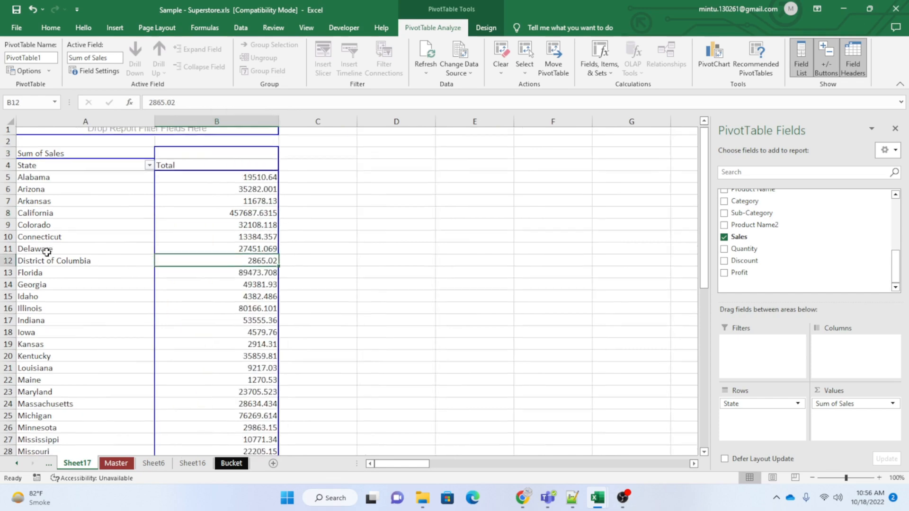
scroll(46, 245, down, 6)
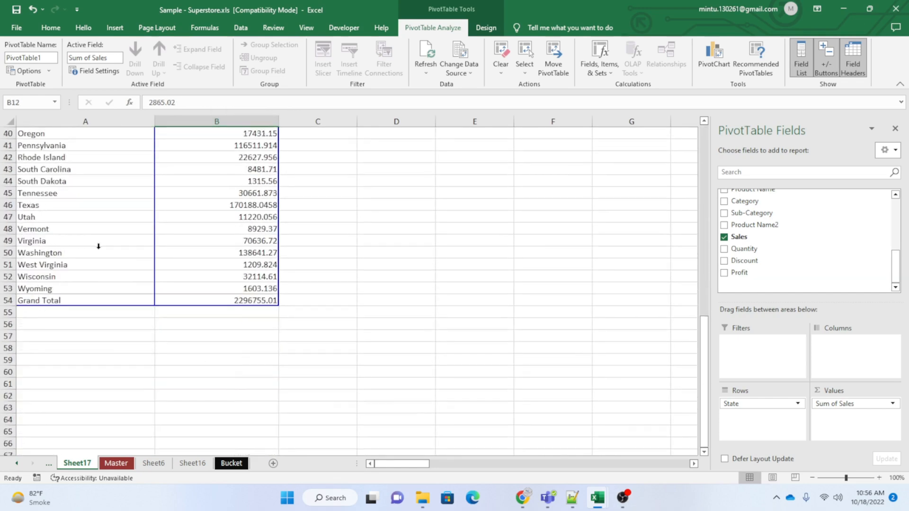
scroll(98, 246, up, 13)
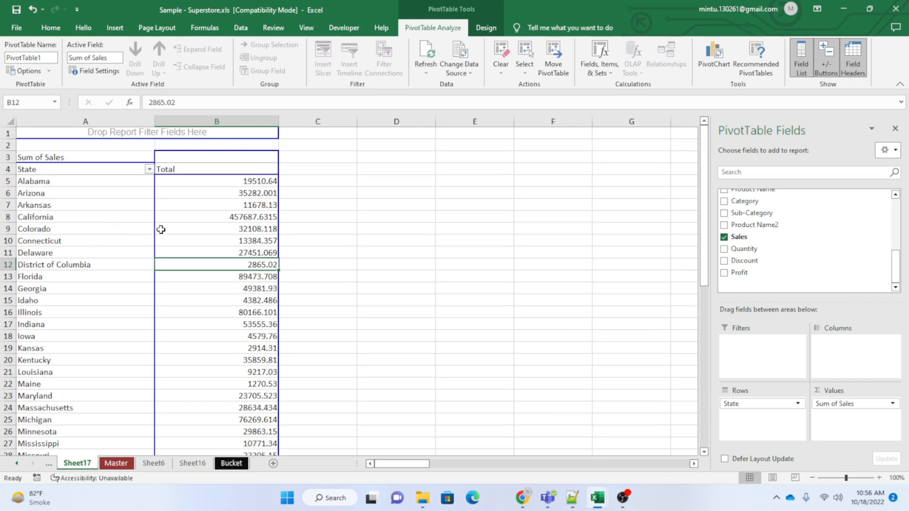
click(35, 182)
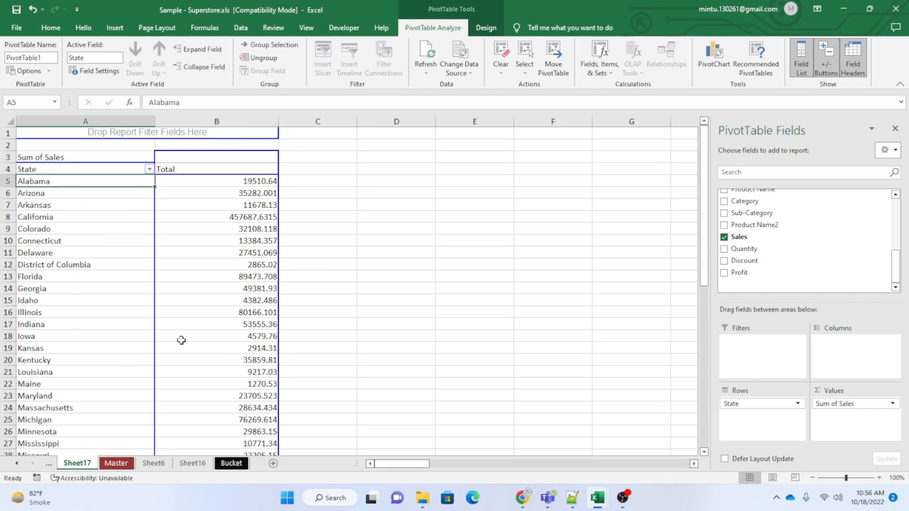
click(222, 180)
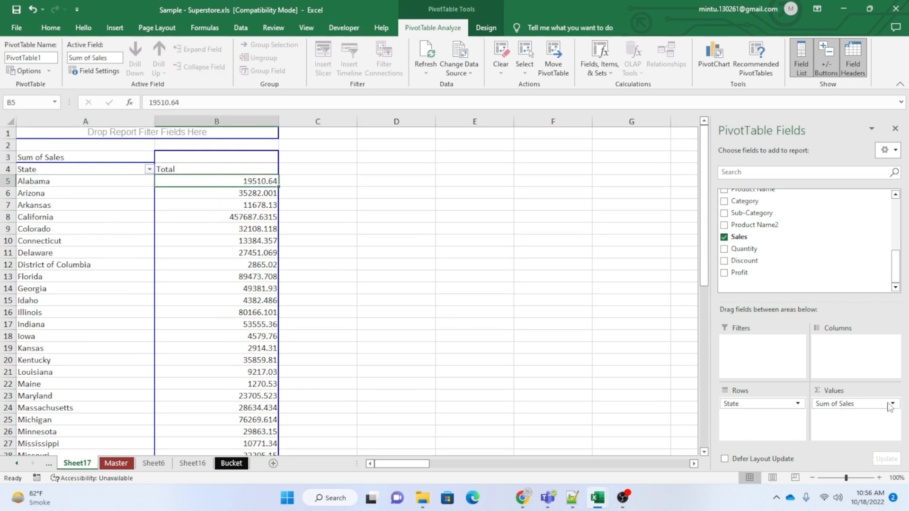
click(243, 215)
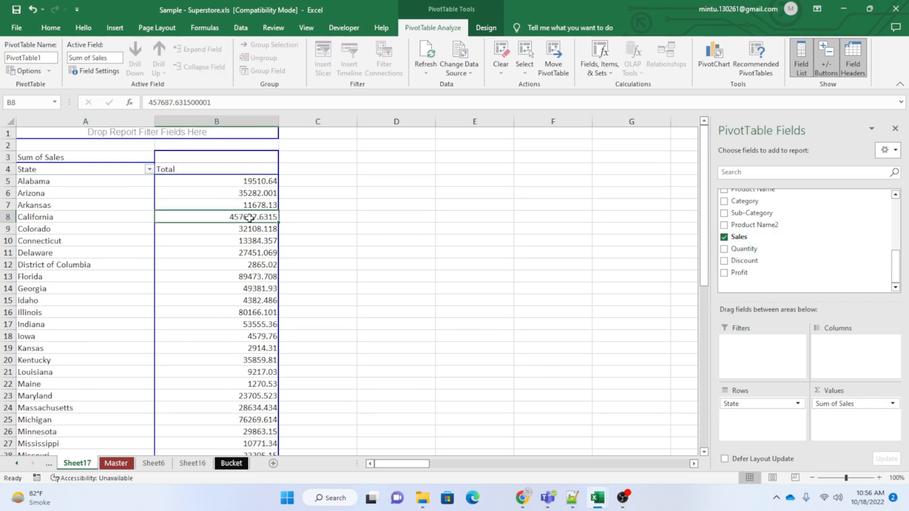
click(48, 183)
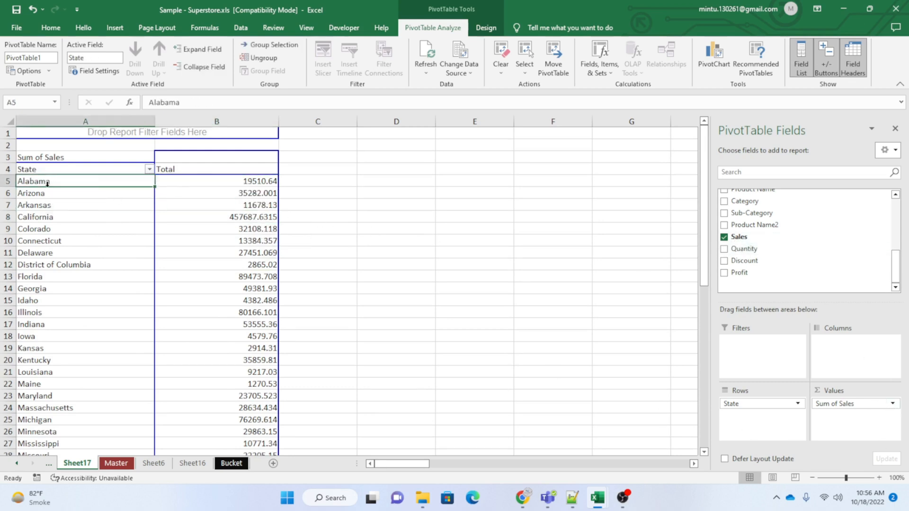
Look at the Master, Bucket, Sheet16 and Sheet6 worksheets and return to the PivotTable on Sheet17.
click(122, 465)
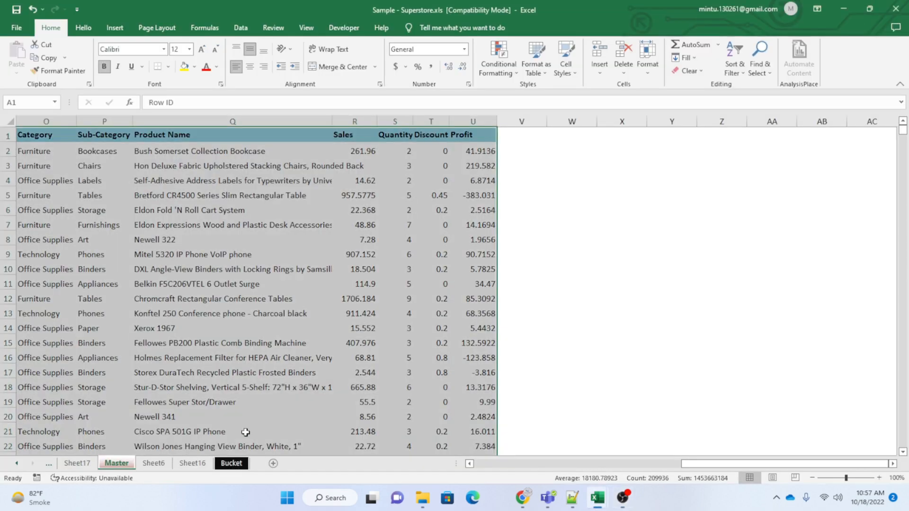
click(236, 468)
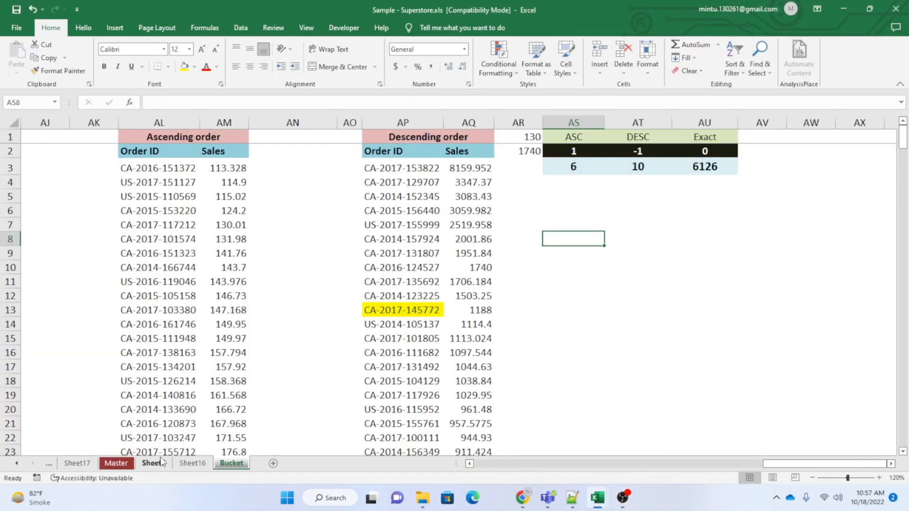
click(185, 466)
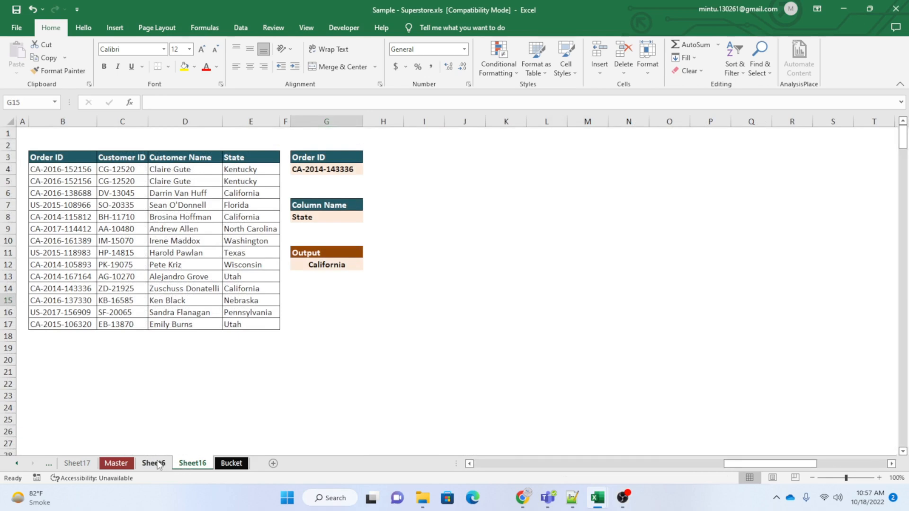
click(158, 465)
click(76, 463)
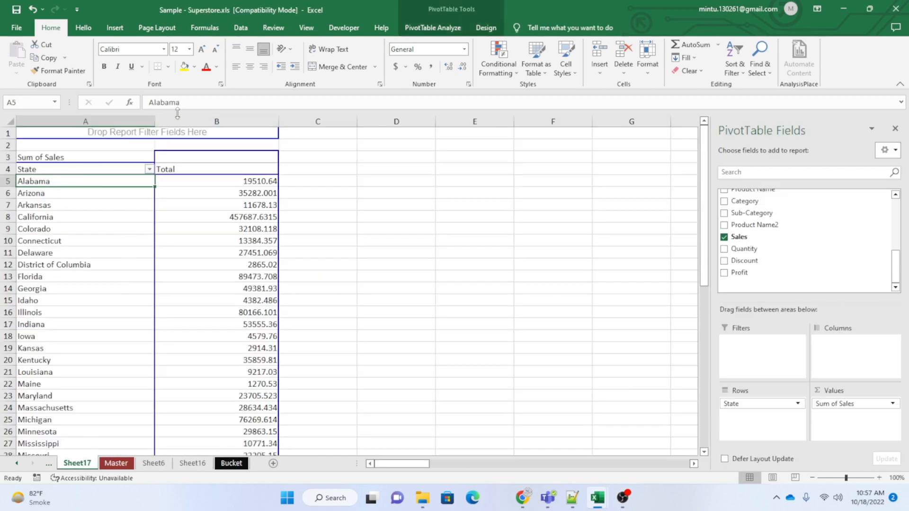
Copy the state name Alabama from cell A5 of the PivotTable and leave the cell unchanged.
double_click(189, 103)
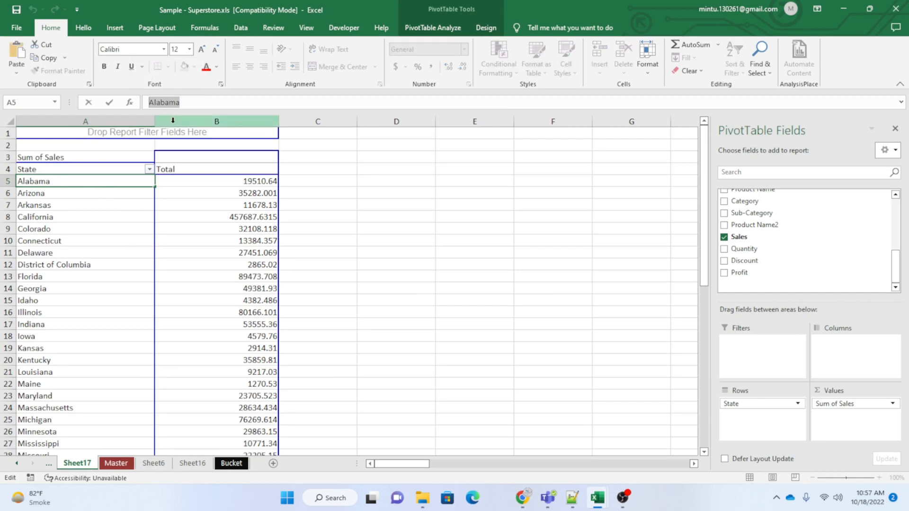
click(118, 278)
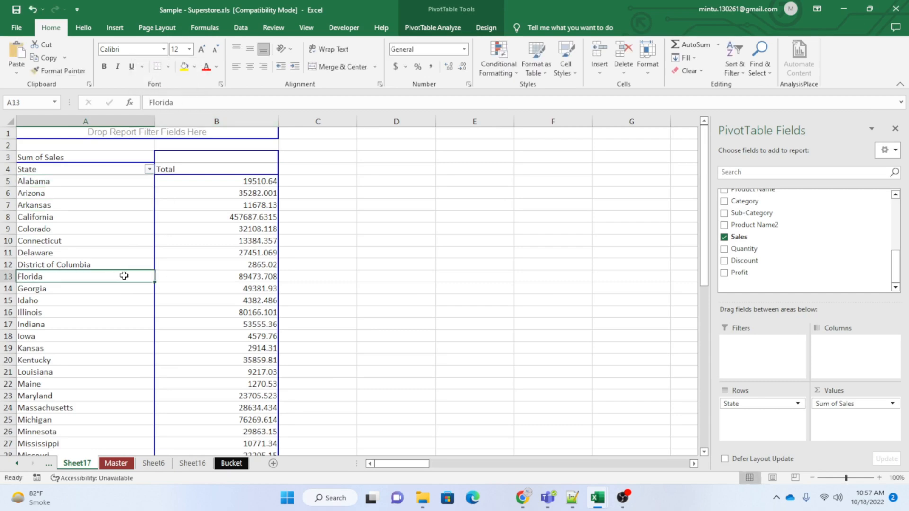
Turn on filters for the header row of the Master worksheet.
click(116, 463)
key(ctrl+Home)
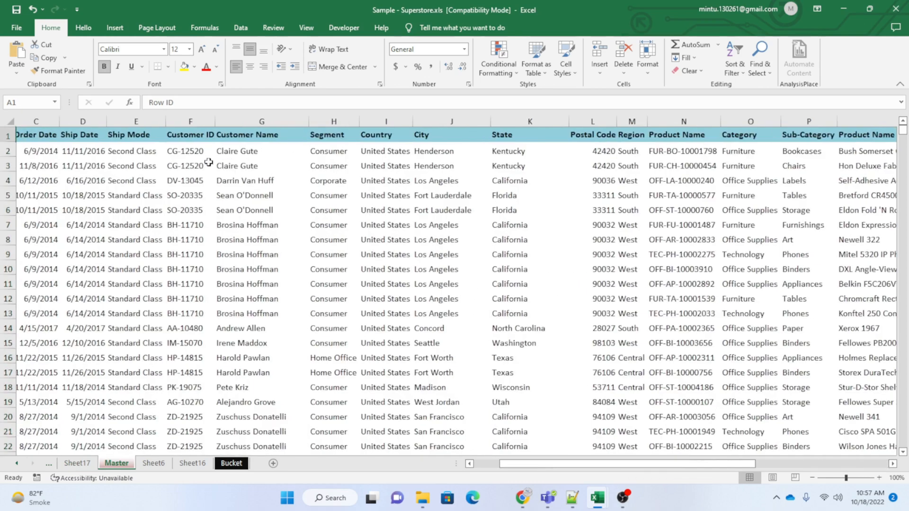
key(ctrl+shift+Right)
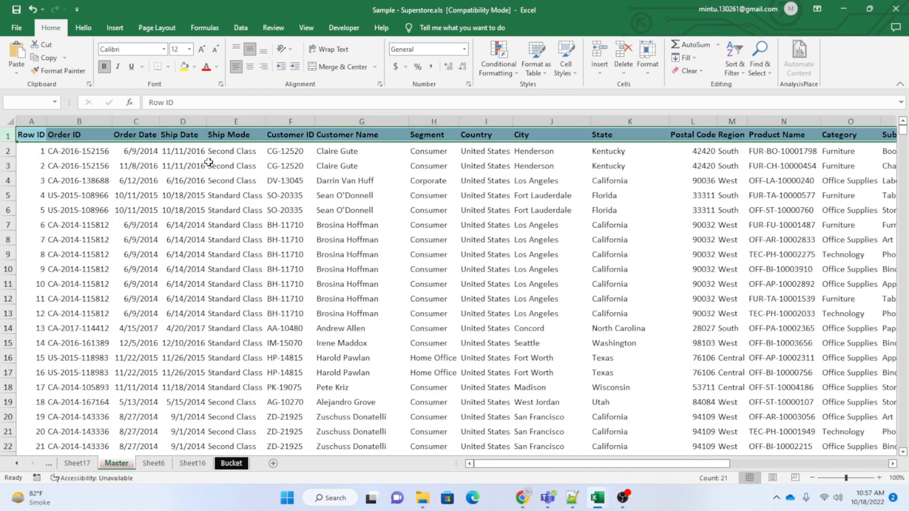
key(ctrl+shift+l)
click(443, 179)
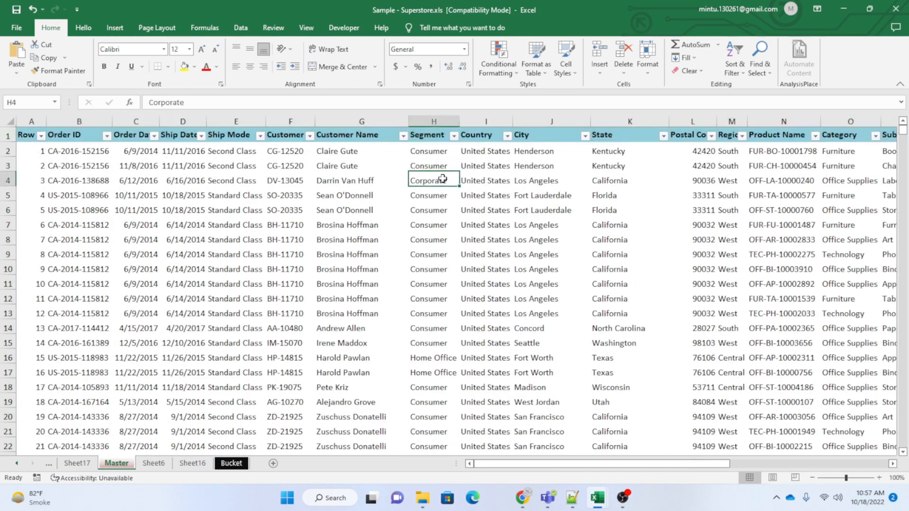
Filter the State column of the Master data to show only Alabama.
click(664, 137)
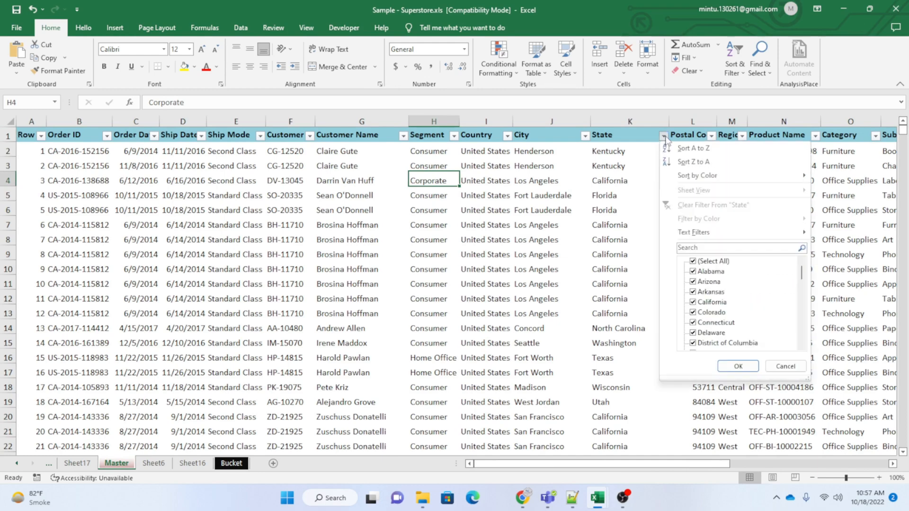
click(693, 263)
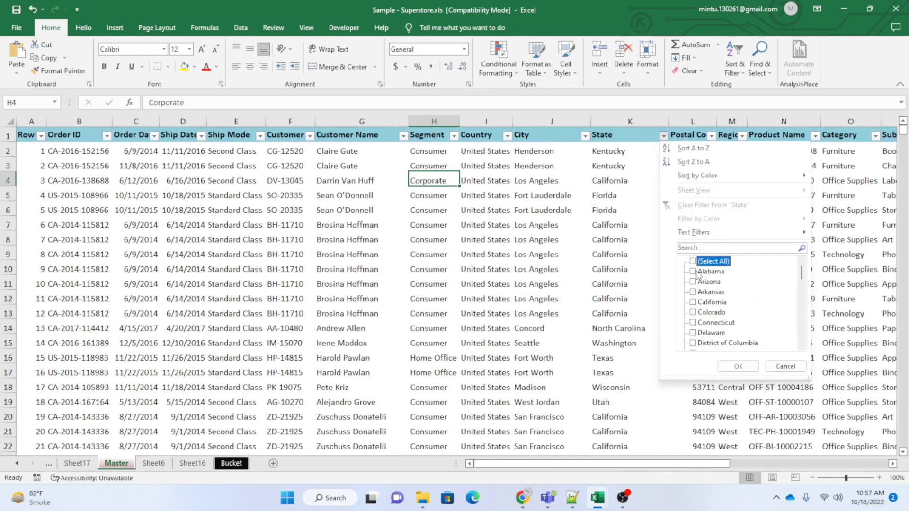
click(694, 272)
click(729, 367)
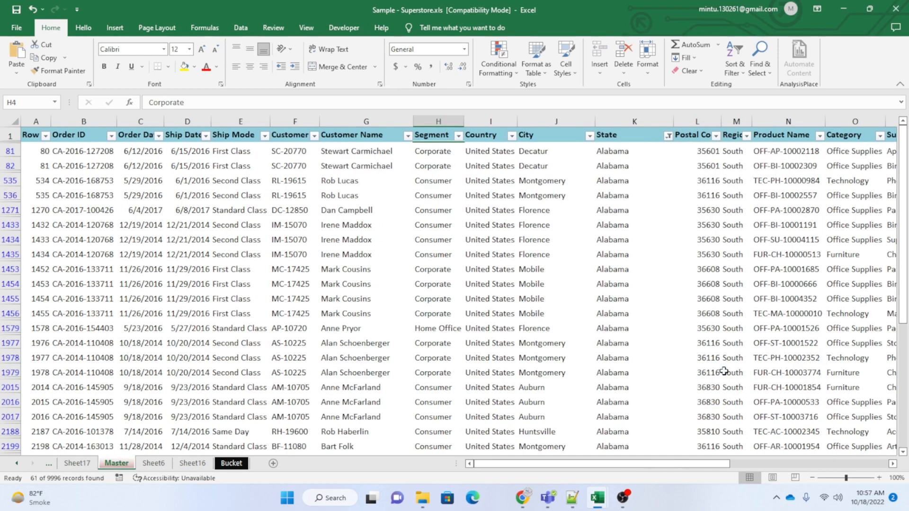
Select all filtered Alabama entries in the State column to check their count.
drag(571, 463, 592, 463)
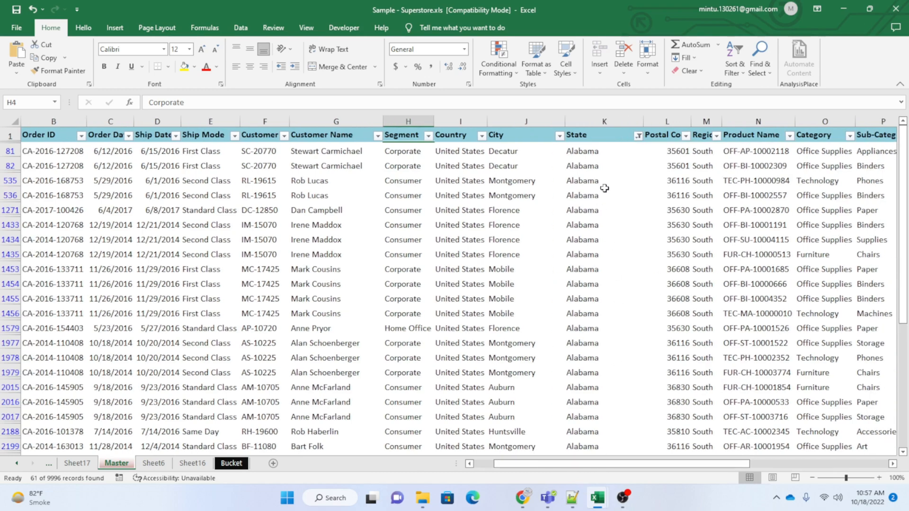
click(589, 151)
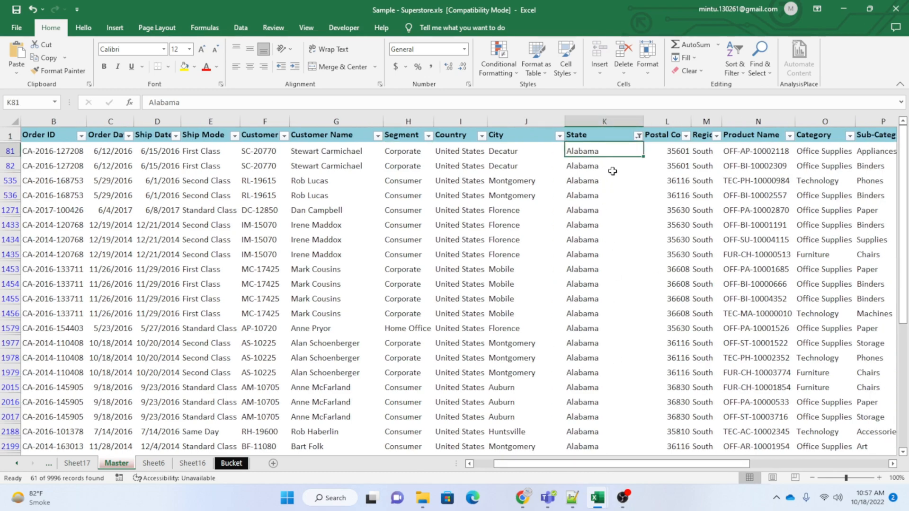
key(ctrl+shift+Down)
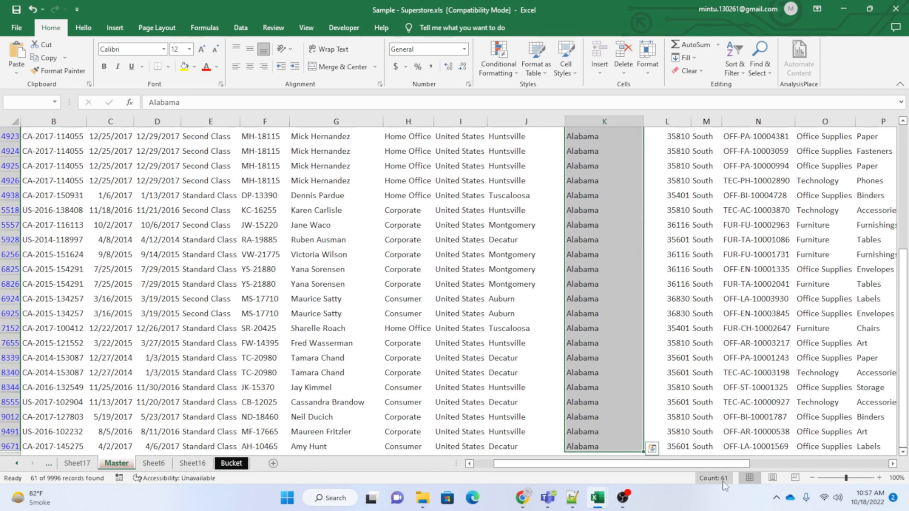
Select all Sales values of the Alabama rows in column R to check their sum.
drag(661, 463, 809, 472)
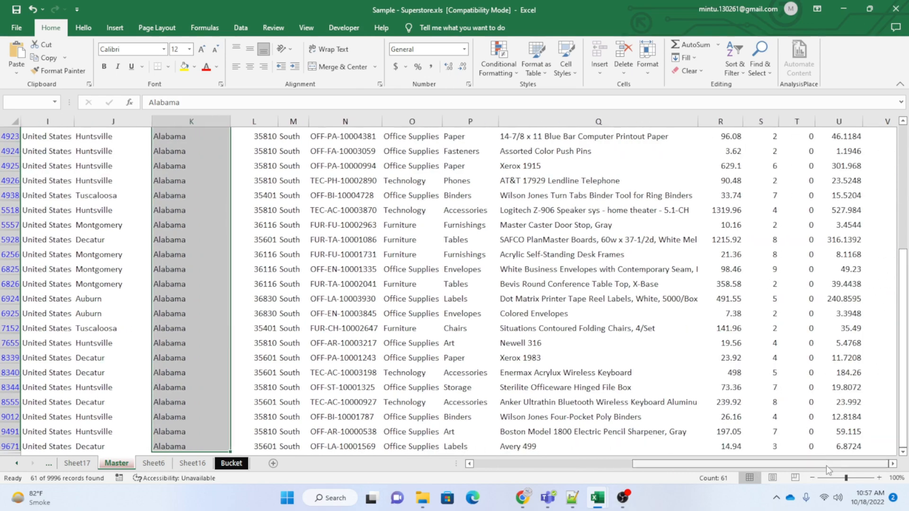
click(731, 152)
key(ctrl+Up)
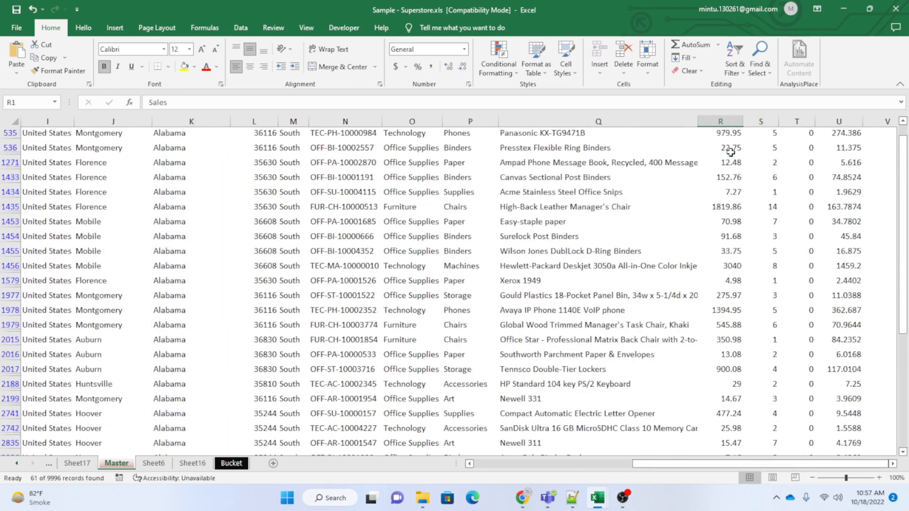
key(Down)
key(ctrl+shift+Down)
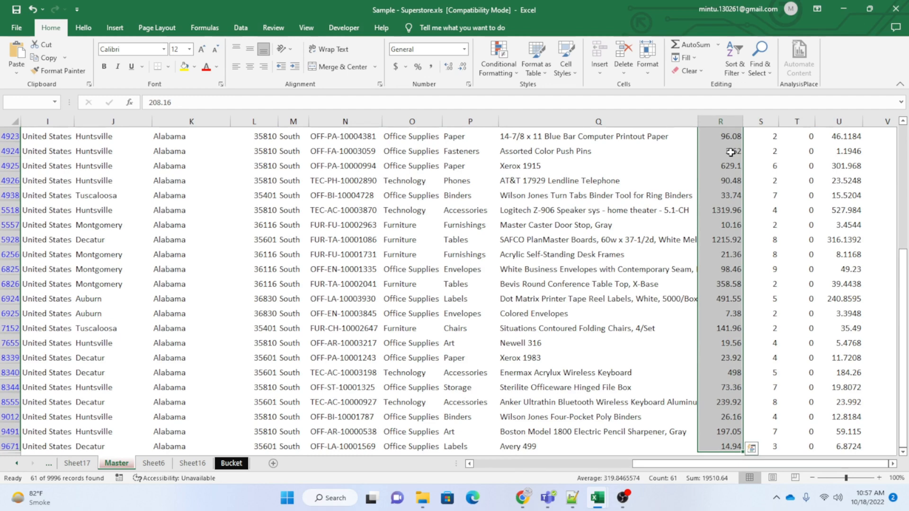
On Sheet17, select the PivotTable's state names from Alabama to Wyoming to check their count, and return to Alabama.
click(71, 463)
click(40, 182)
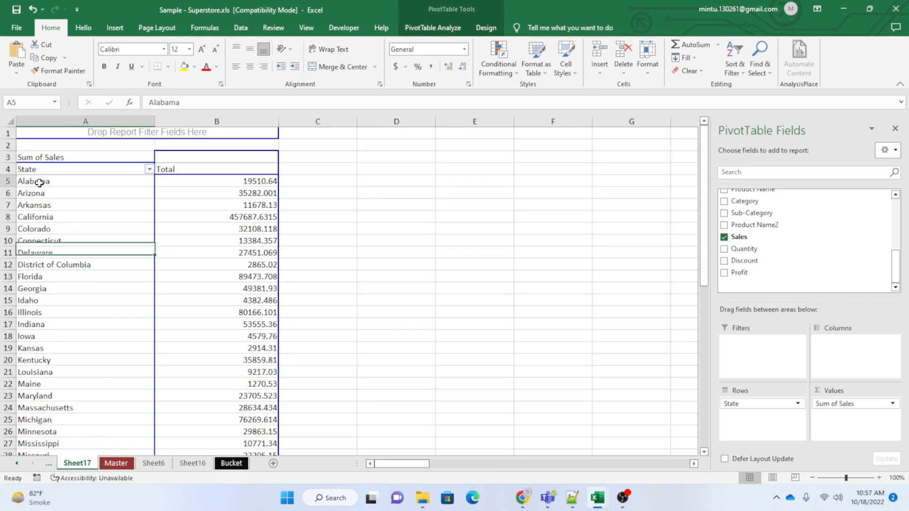
key(ctrl+shift+Down)
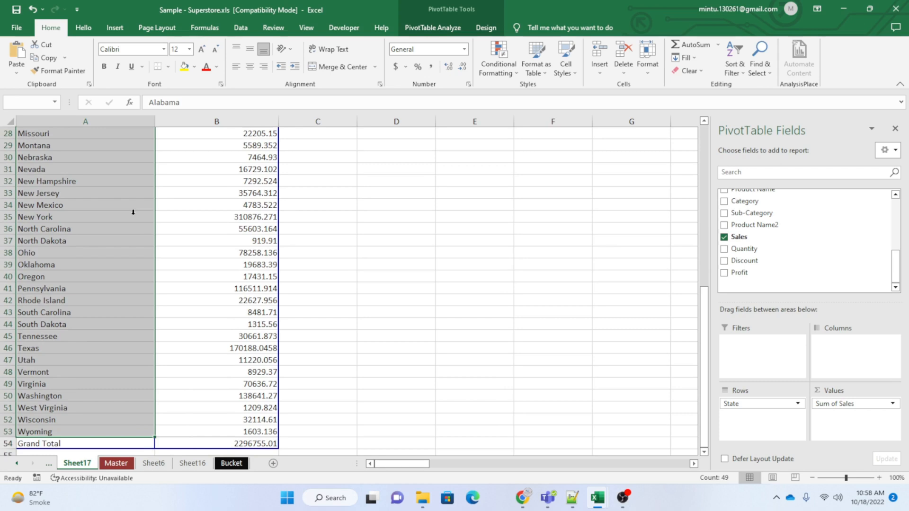
key(ctrl+Up)
key(Down)
key(Down)
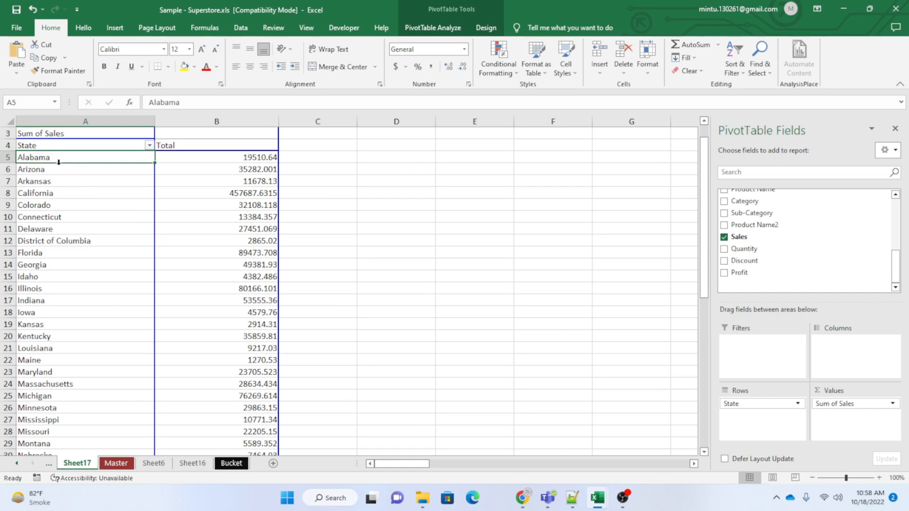
Go back to the Master worksheet and reselect the Alabama rows' Sales values to compare their sum with the PivotTable.
click(116, 463)
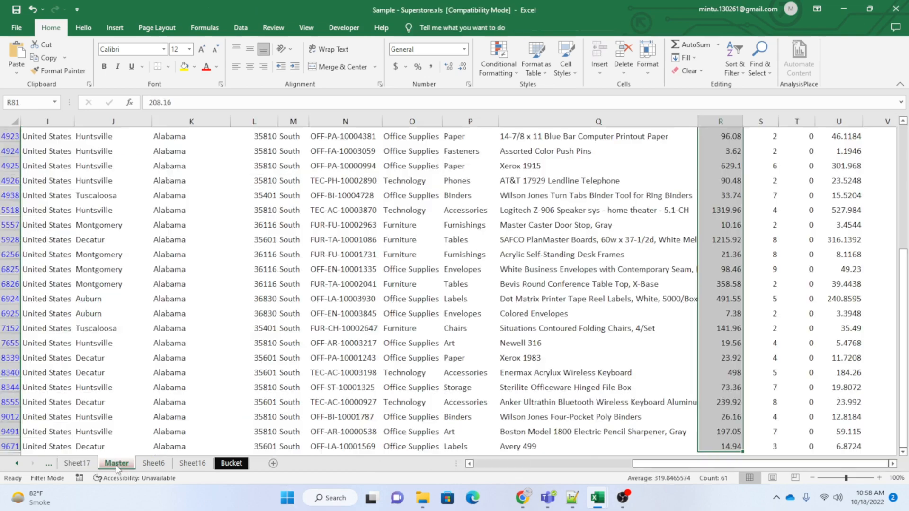
key(ctrl+Up)
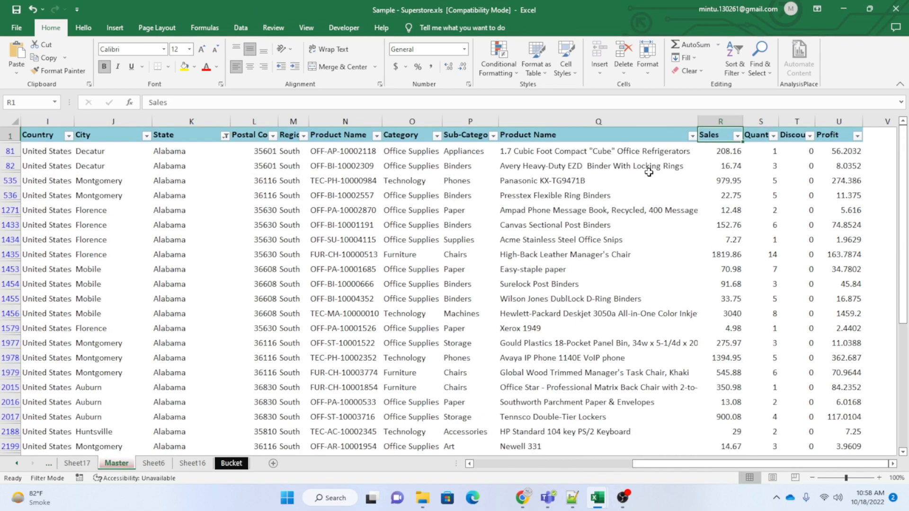
key(Down)
key(ctrl+shift+Down)
key(ctrl+shift+Down)
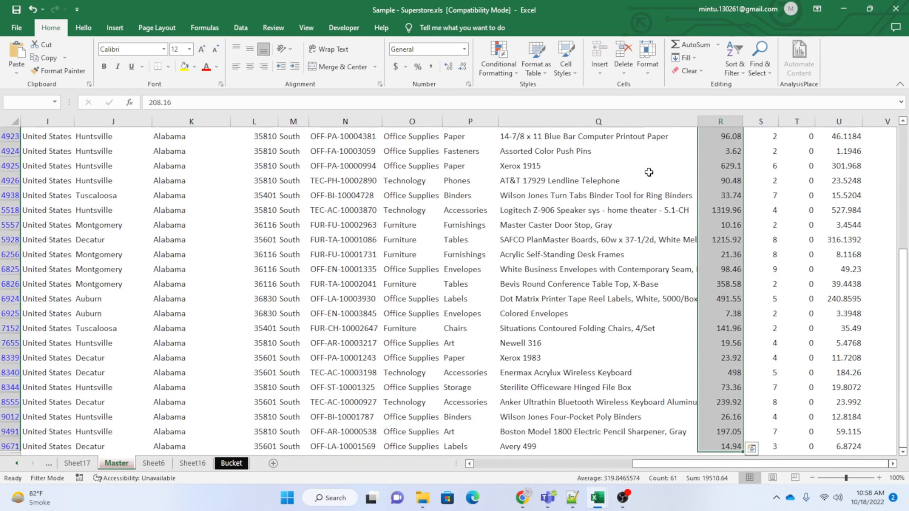
Look along the Master header row between the State, Sales and Quantity columns, ending on the first Alabama entry.
key(ctrl+Up)
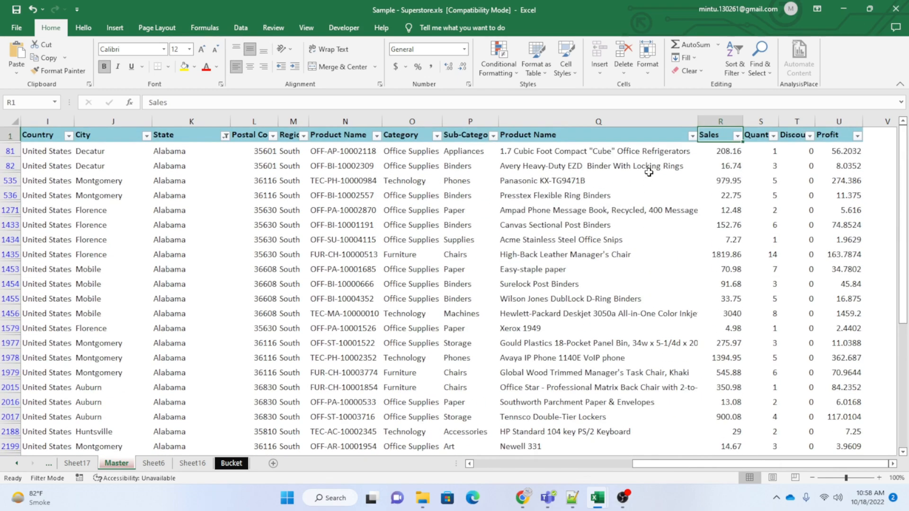
key(Left)
key(Left)
key(Left)
key(Left)
key(Left)
key(Left)
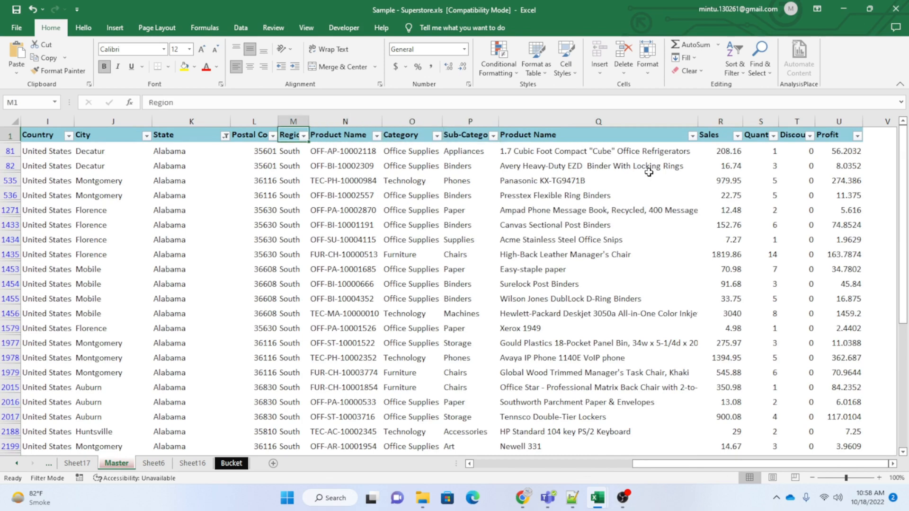
key(Left)
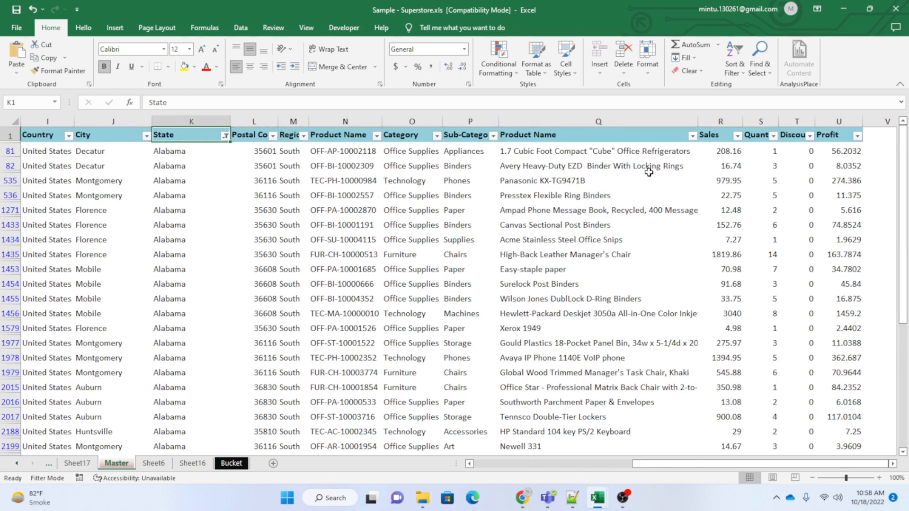
key(Right)
key(Right)
key(Right)
key(Right)
key(Right)
key(Right)
key(Right)
key(Right)
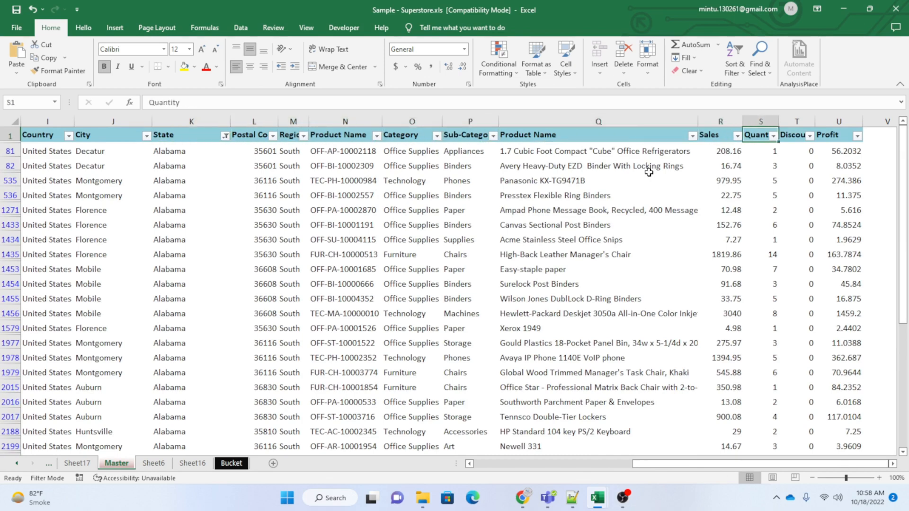
key(Left)
key(Left)
key(Left)
key(Left)
key(Left)
key(Left)
key(Left)
key(Left)
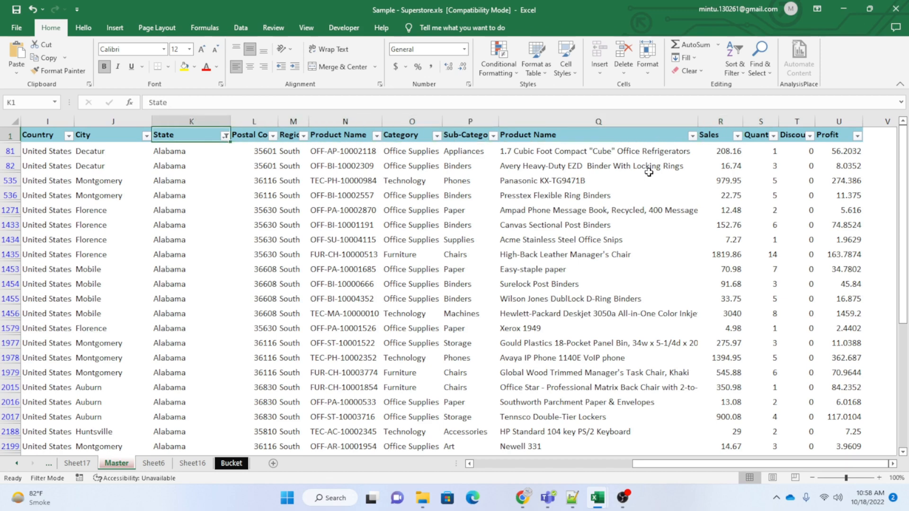
key(Down)
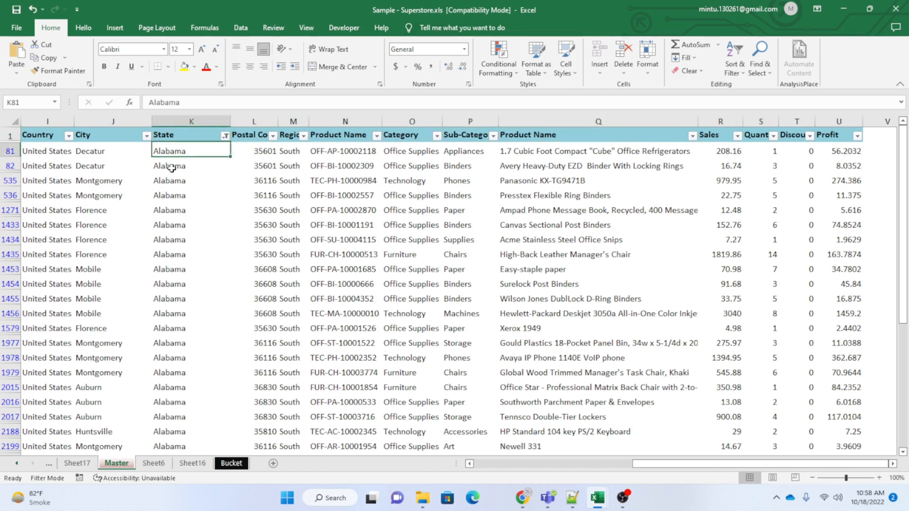
Change the State filter from Alabama to Arizona only.
click(226, 136)
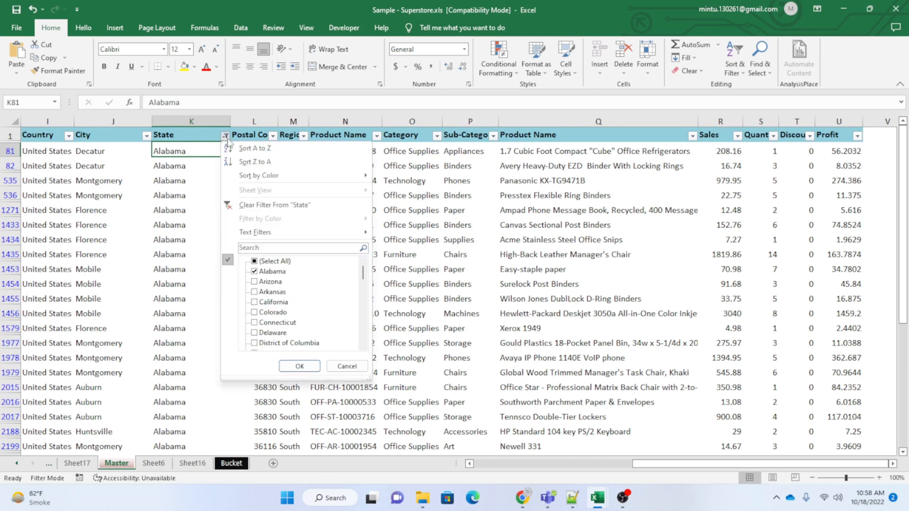
click(254, 271)
click(254, 282)
click(300, 366)
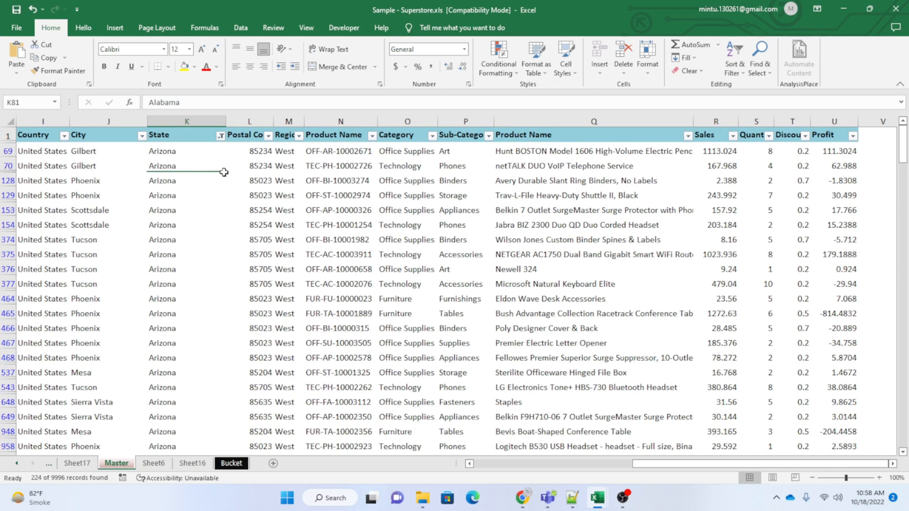
Select all Sales values of the filtered Arizona rows to check their sum.
click(178, 151)
click(715, 150)
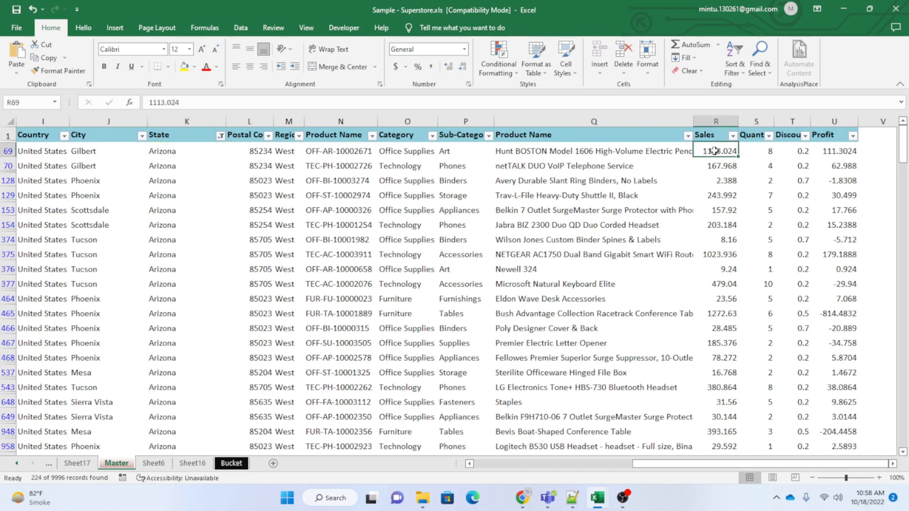
key(ctrl+shift+Down)
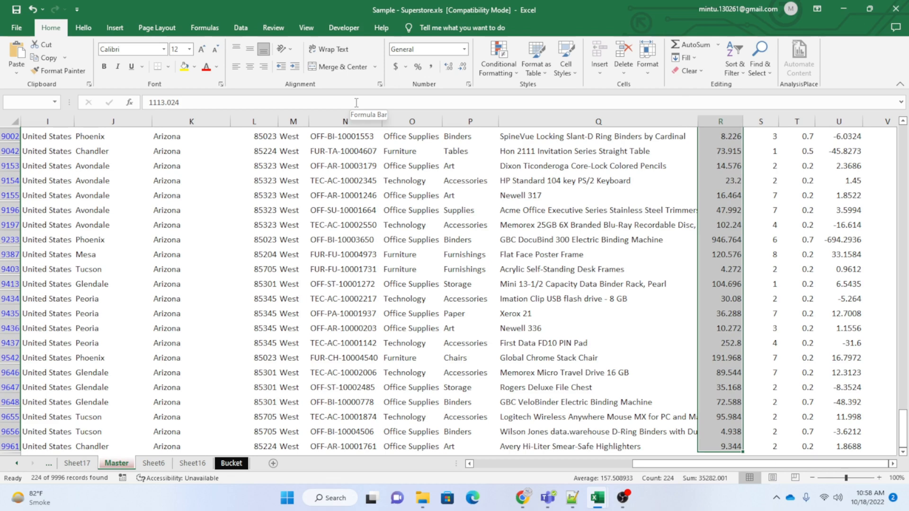
click(169, 199)
Return to the PivotTable on Sheet17 and review its state names from Alabama down to the end of the list.
click(77, 463)
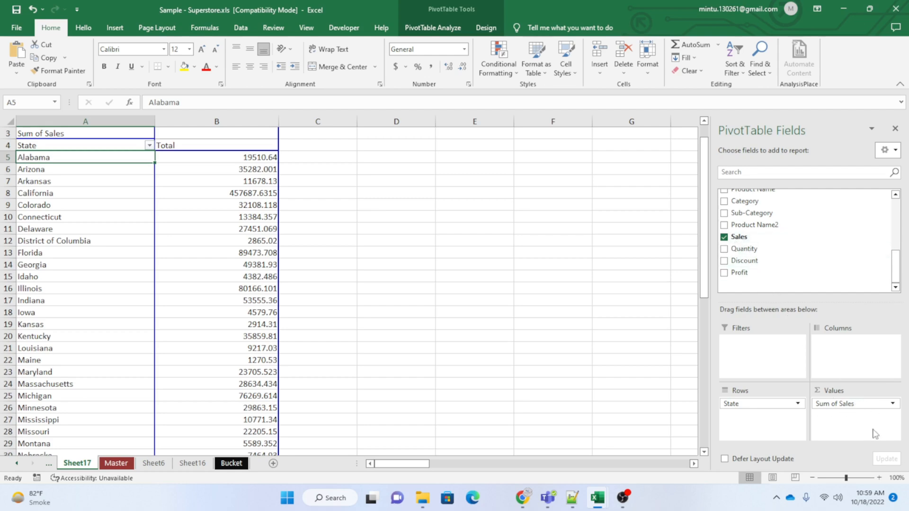
click(65, 189)
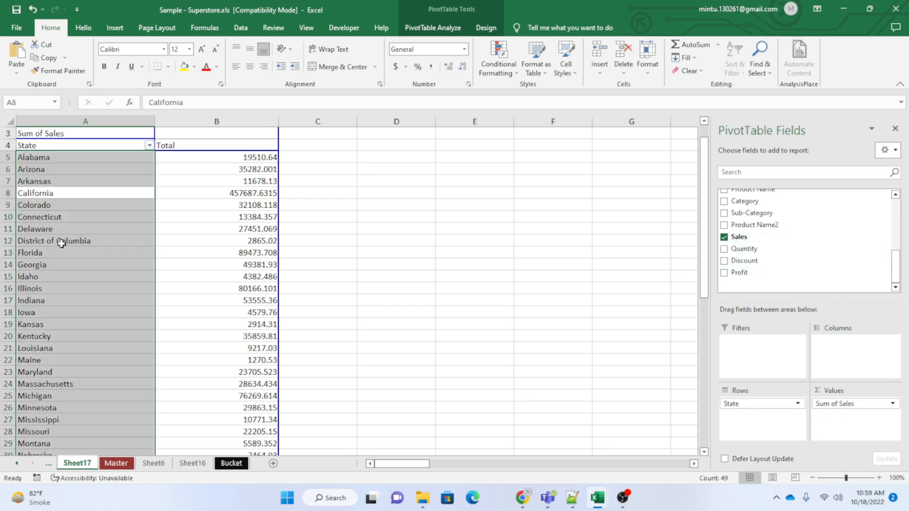
scroll(67, 251, down, 13)
click(94, 242)
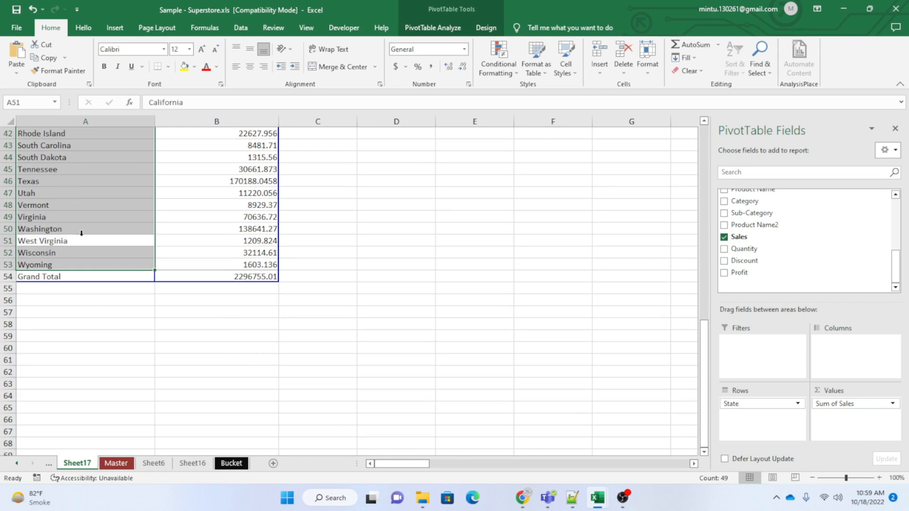
click(66, 170)
scroll(109, 243, up, 14)
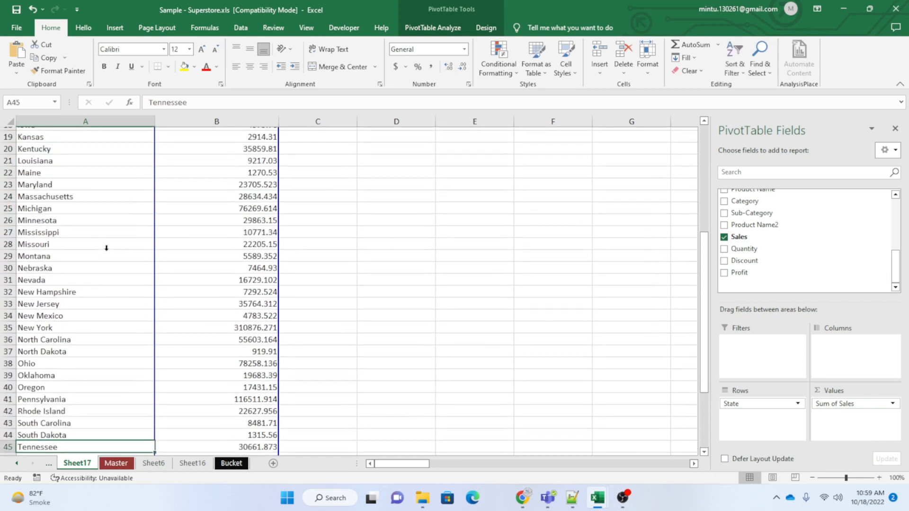
click(56, 182)
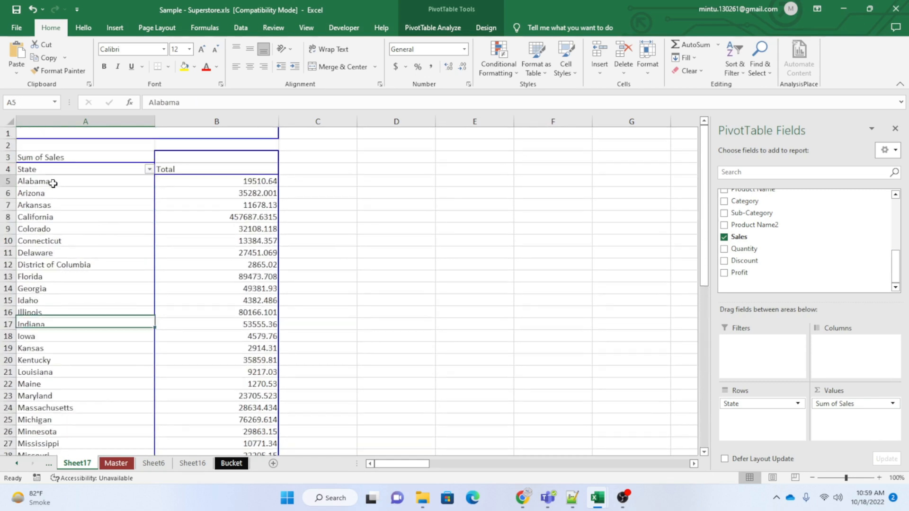
click(56, 264)
click(74, 193)
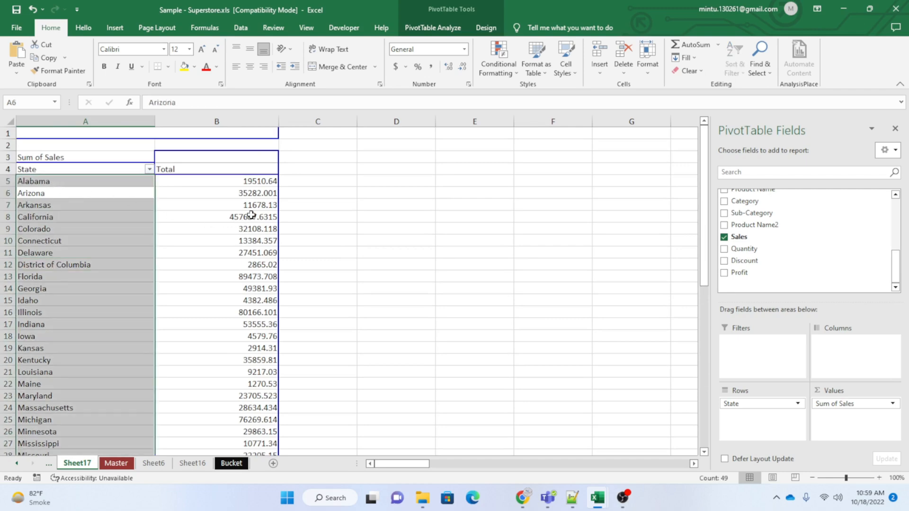
Examine individual state totals in the PivotTable's Total column, from Alabama down to Maryland.
click(244, 183)
click(243, 298)
click(238, 337)
click(232, 360)
click(227, 395)
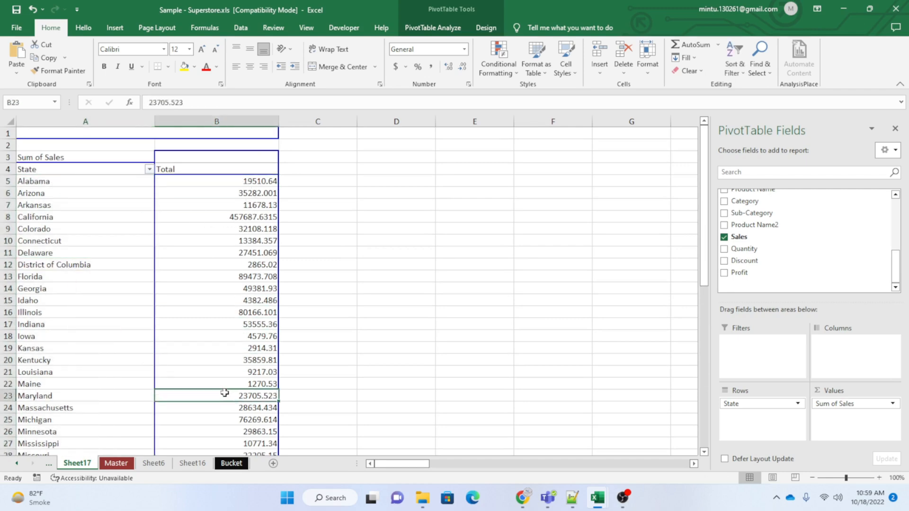
scroll(223, 341, down, 13)
scroll(208, 305, up, 13)
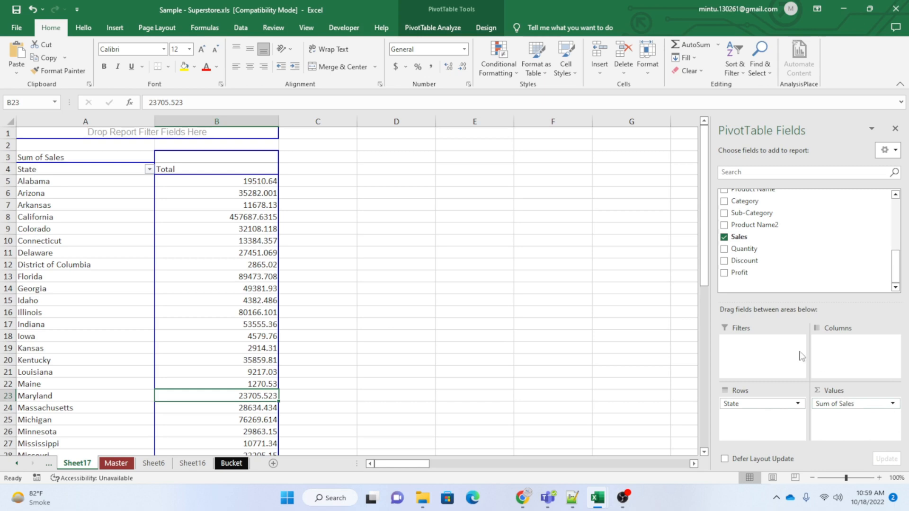
scroll(757, 265, up, 5)
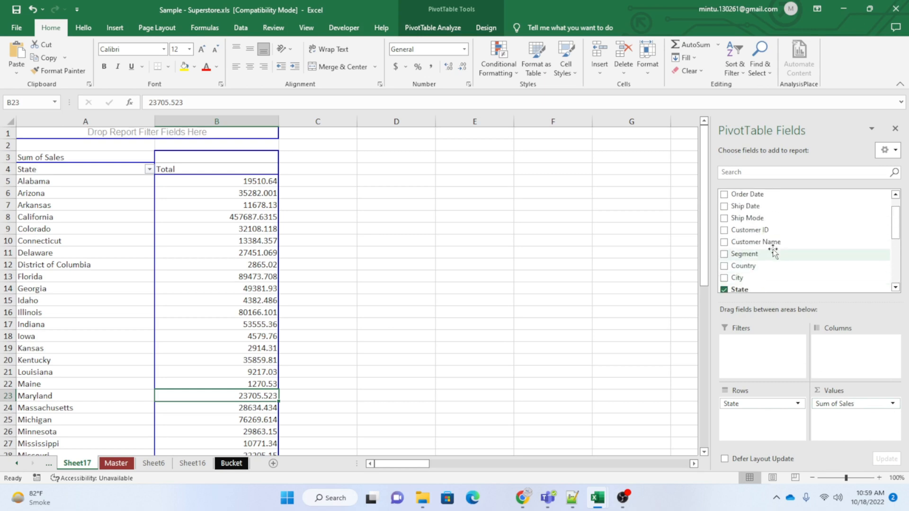
scroll(775, 246, up, 2)
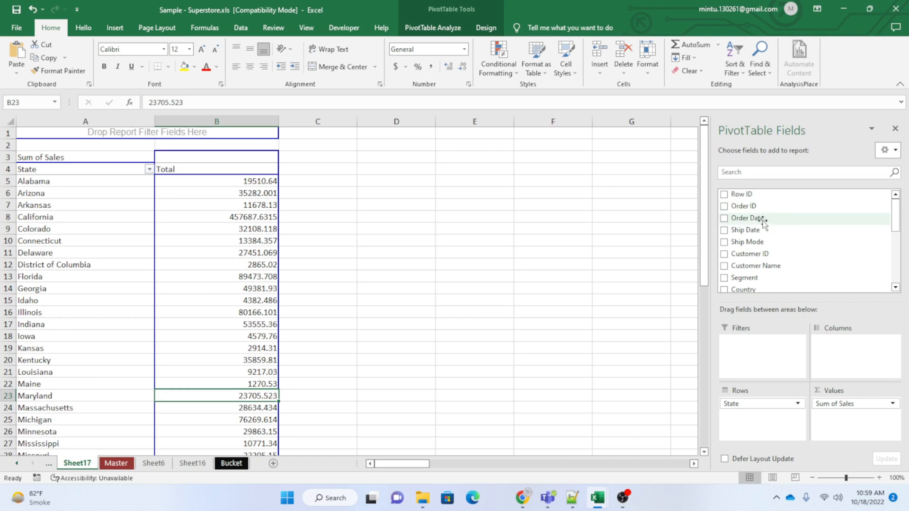
drag(763, 220, 837, 358)
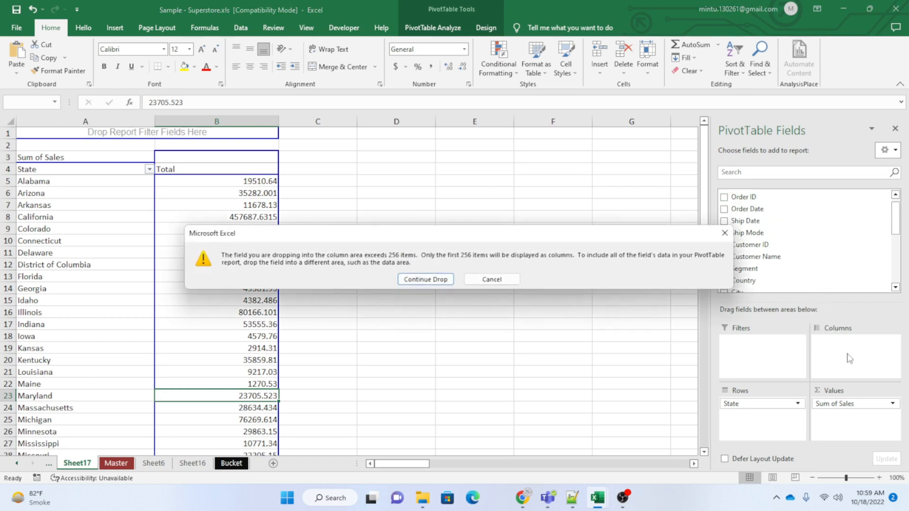
click(430, 279)
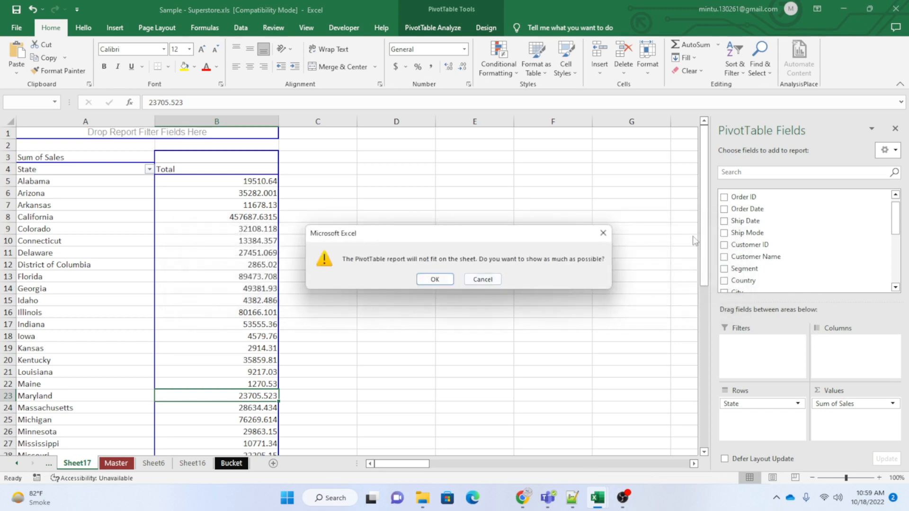
click(603, 232)
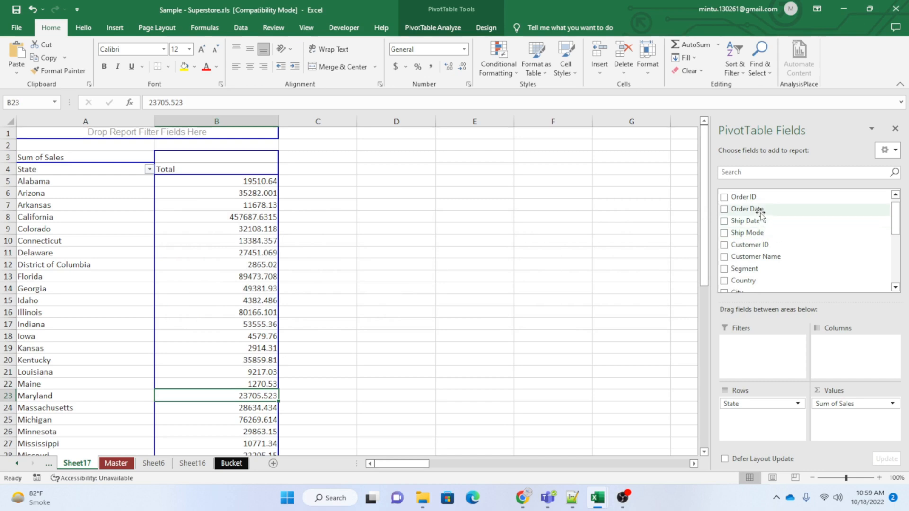
Add the Order Date field to the PivotTable's columns, continuing past the item limit and showing as much as possible.
drag(753, 208, 854, 358)
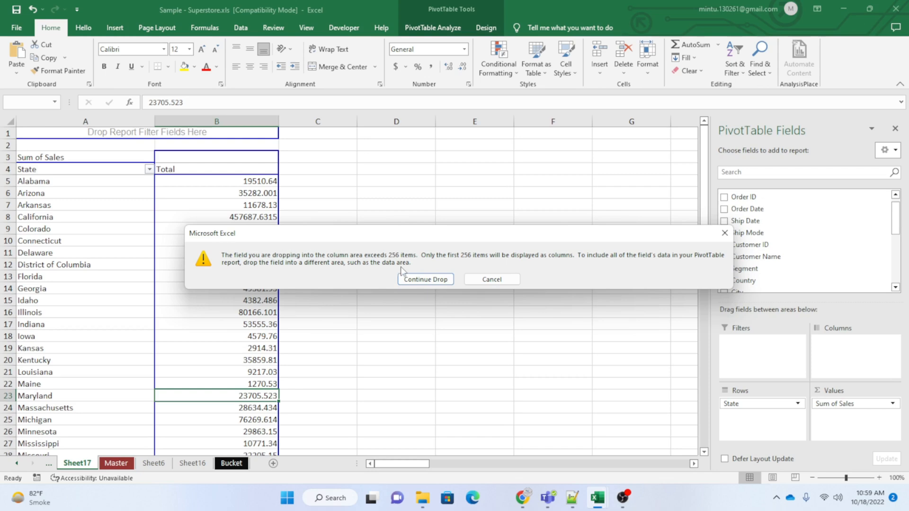
click(423, 280)
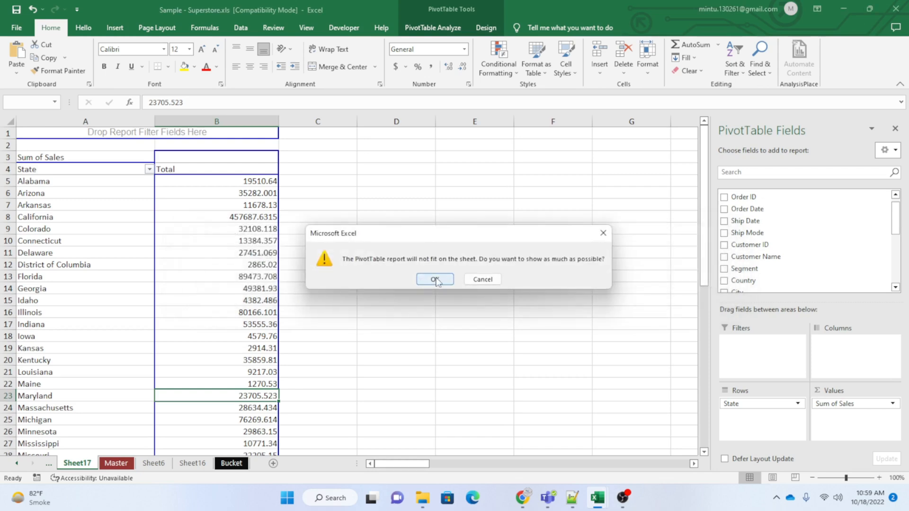
click(436, 279)
click(202, 204)
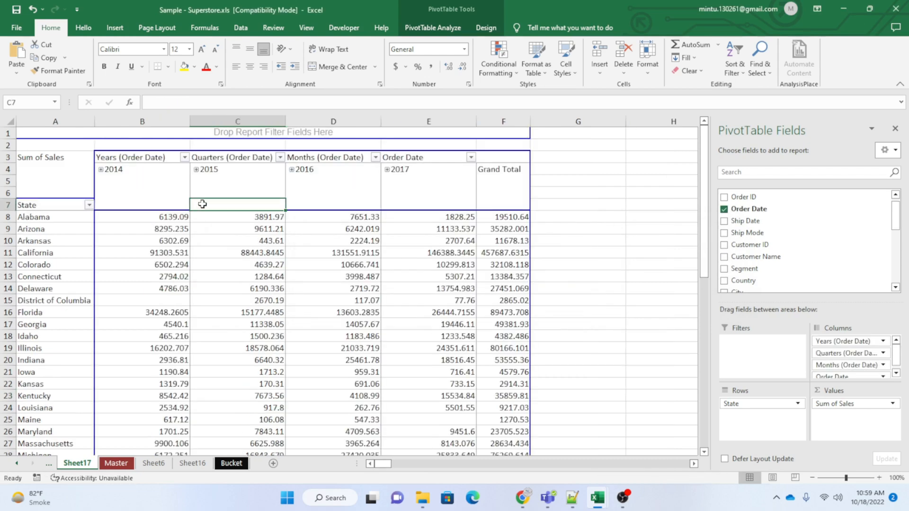
Examine the yearly Sales values by state and the Order Date fields used as PivotTable columns.
click(151, 254)
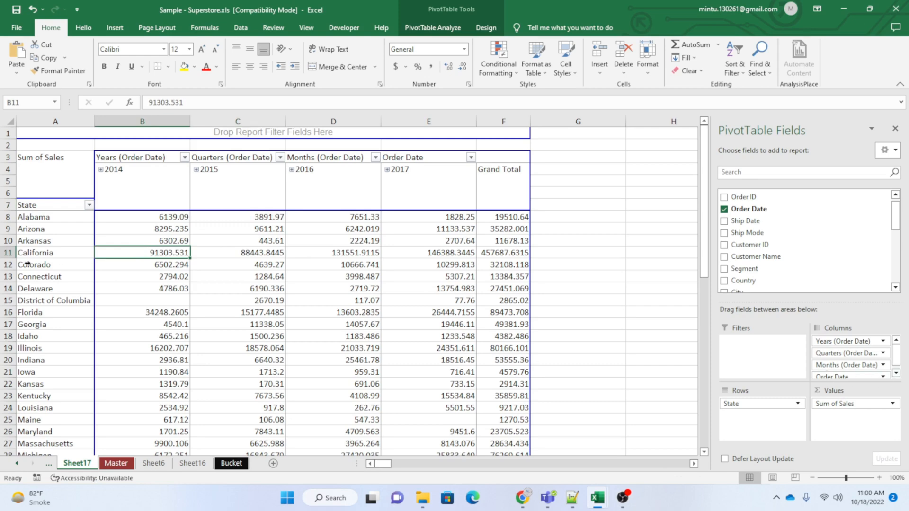
click(134, 228)
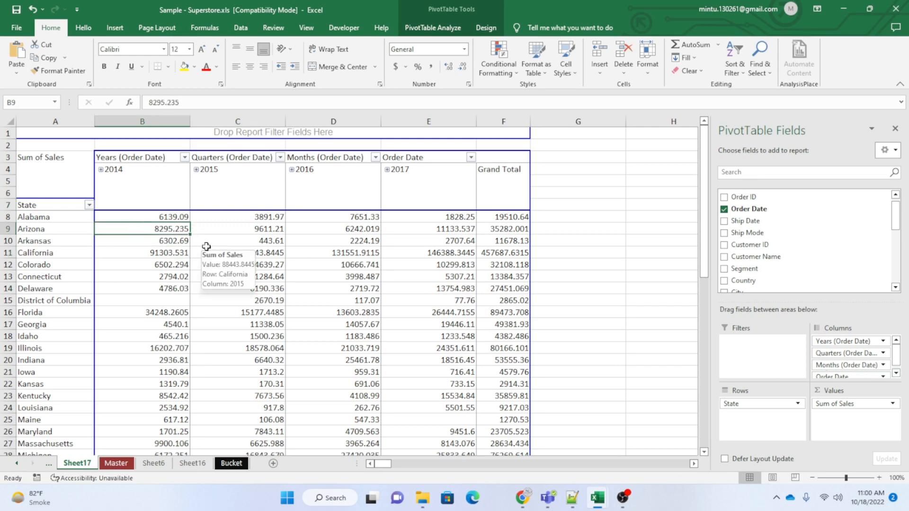
key(Left)
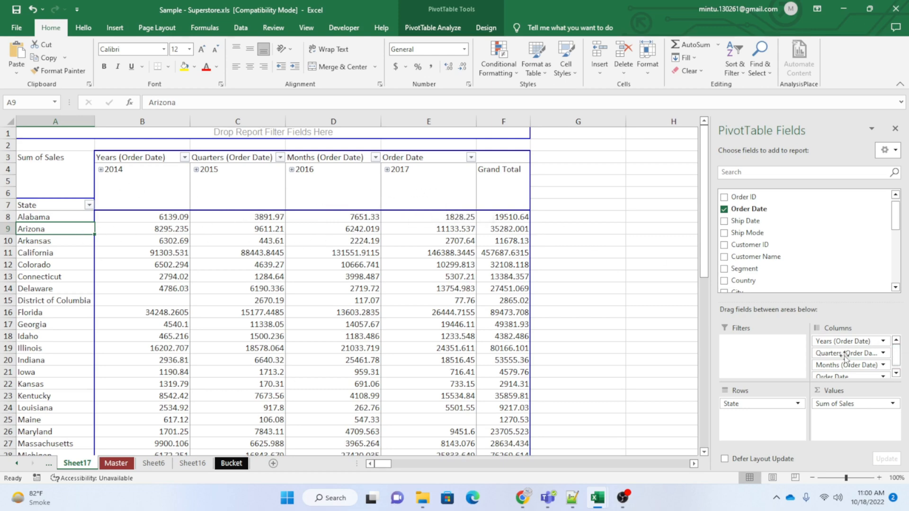
click(895, 373)
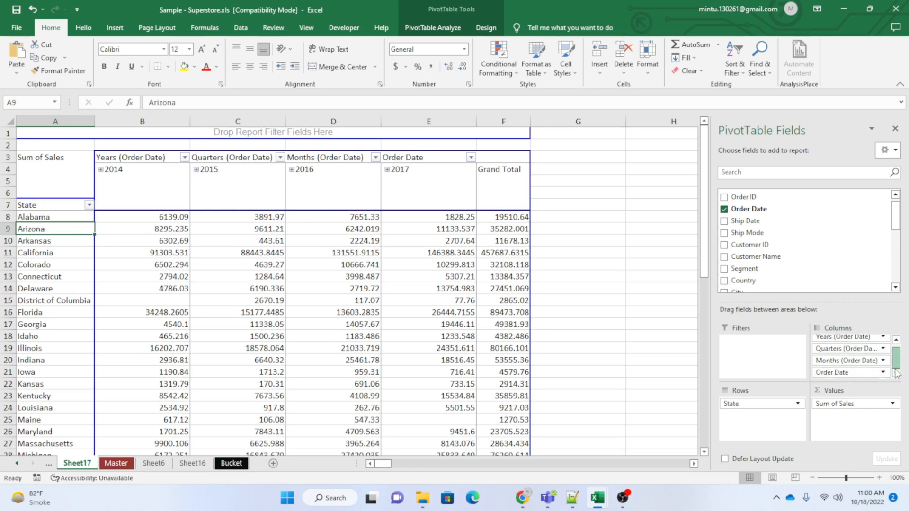
drag(895, 369, 898, 352)
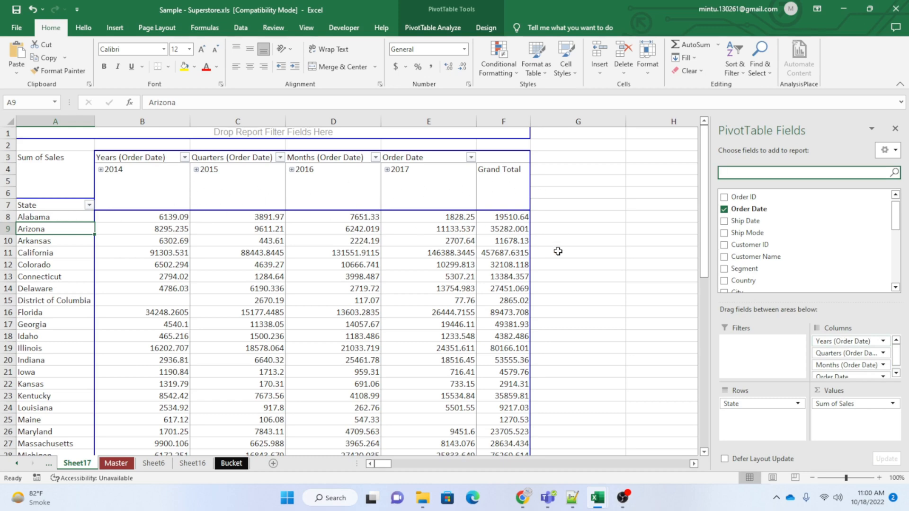
click(175, 286)
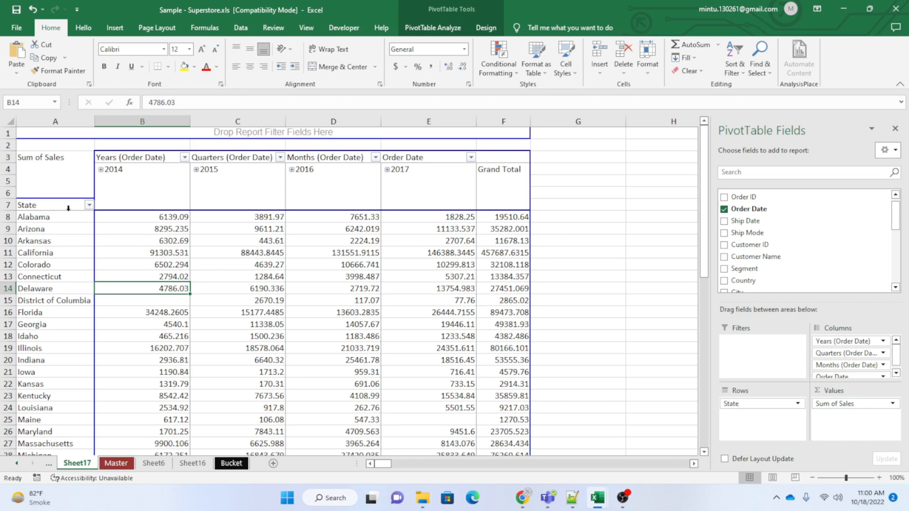
click(164, 262)
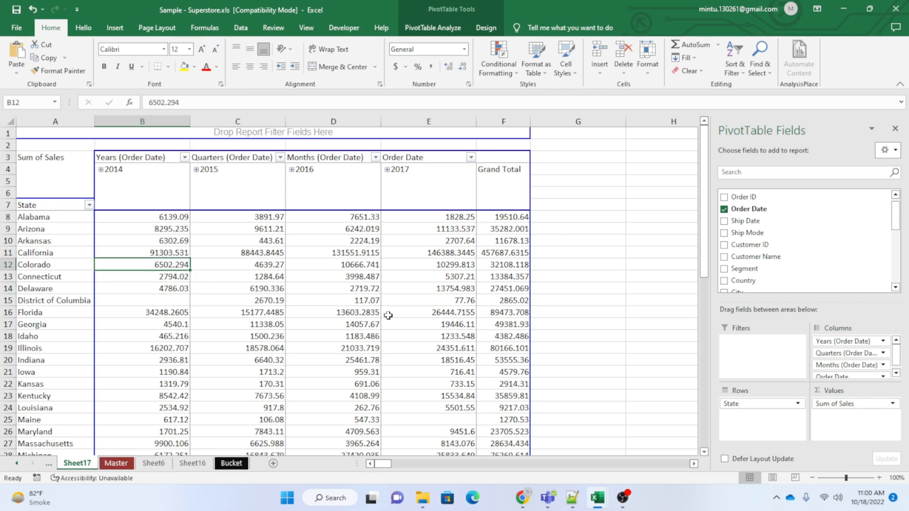
Compare the availability of the PivotTable field list with cells selected outside and inside the report.
mouse_move(388, 316)
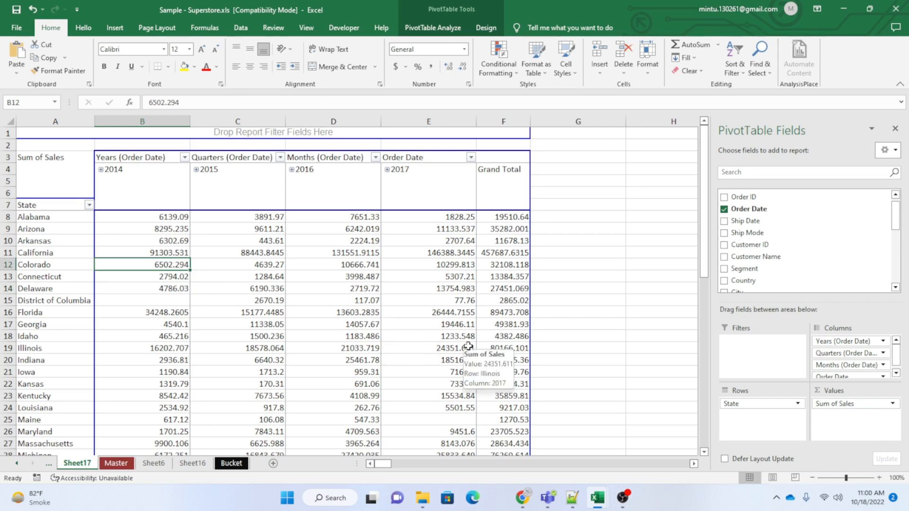
click(591, 274)
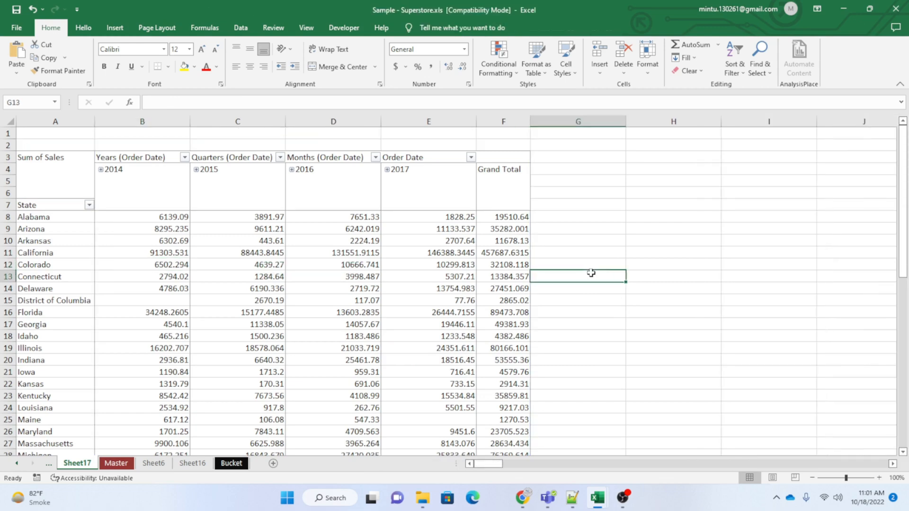
click(666, 245)
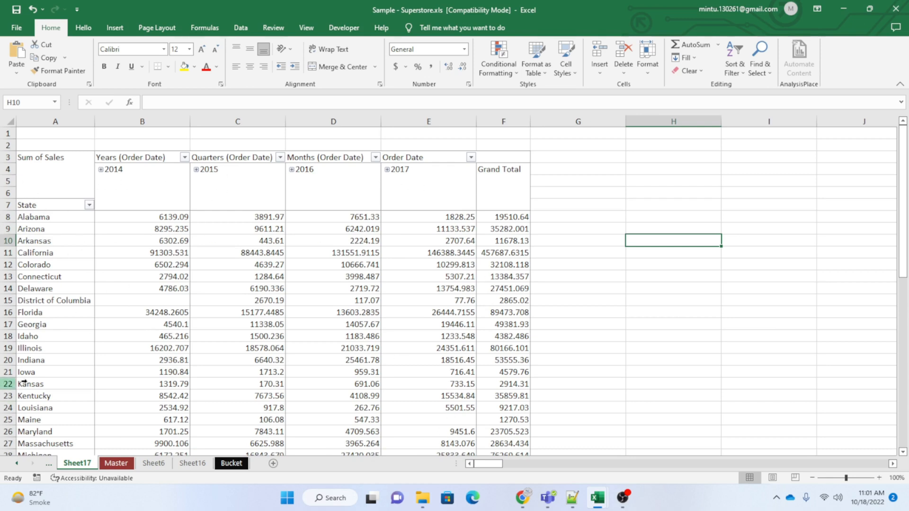
click(119, 309)
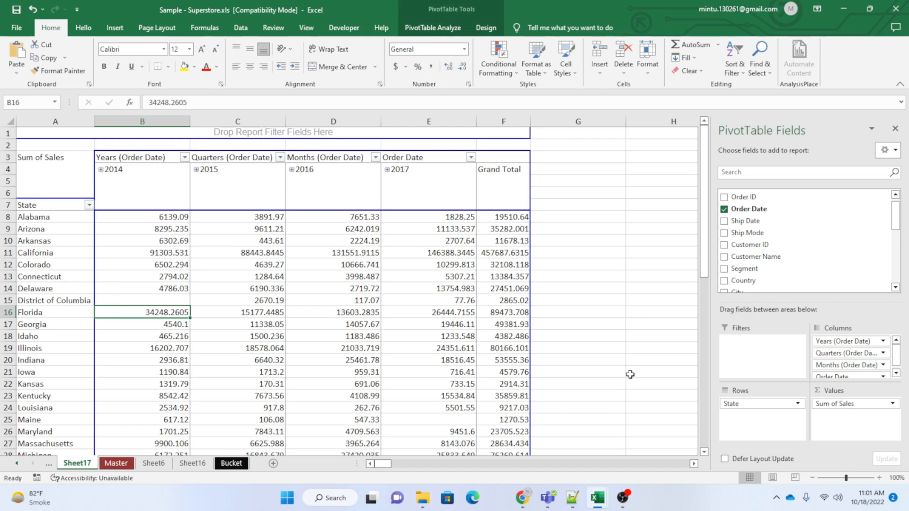
click(628, 268)
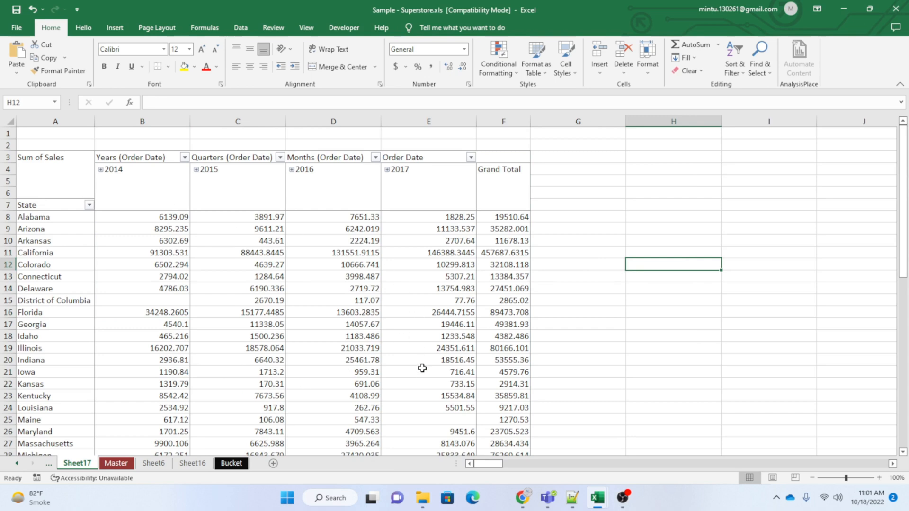
mouse_move(422, 368)
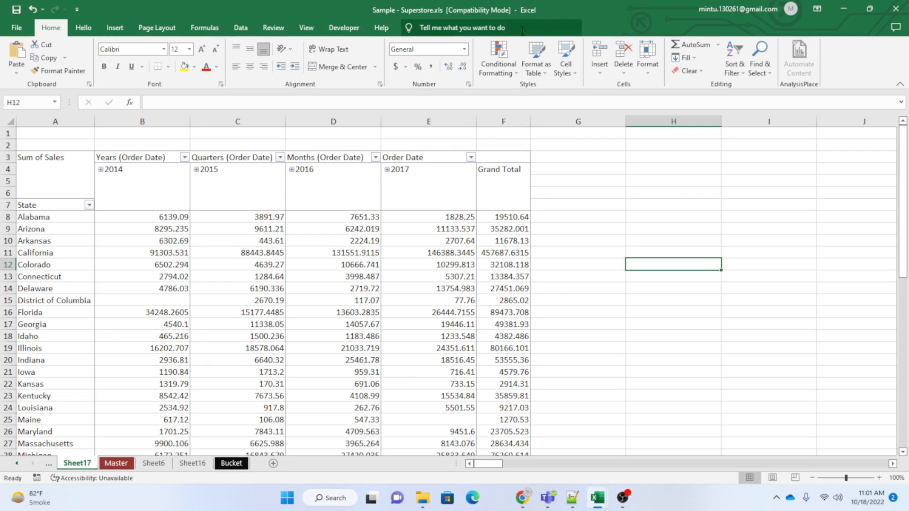
Select Colorado's 2014 Sales value and review the PivotTable analysis and design tools.
click(156, 264)
click(428, 33)
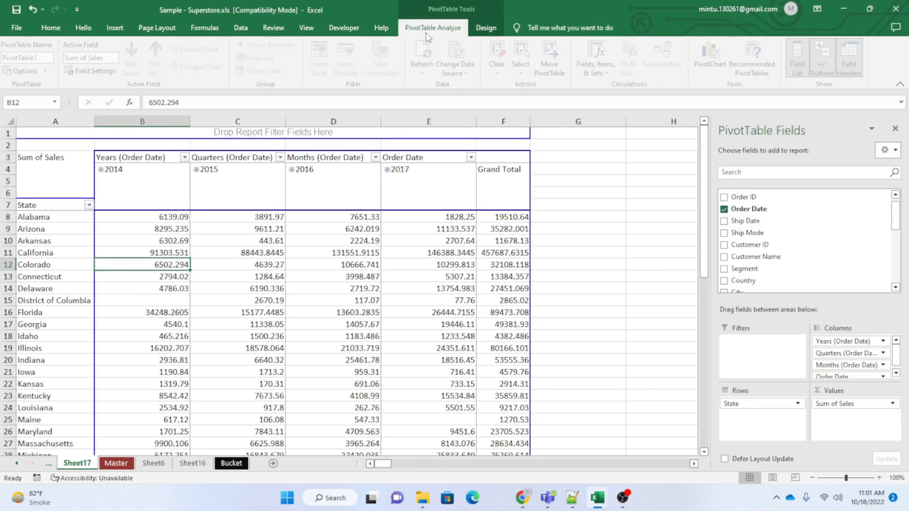
click(487, 28)
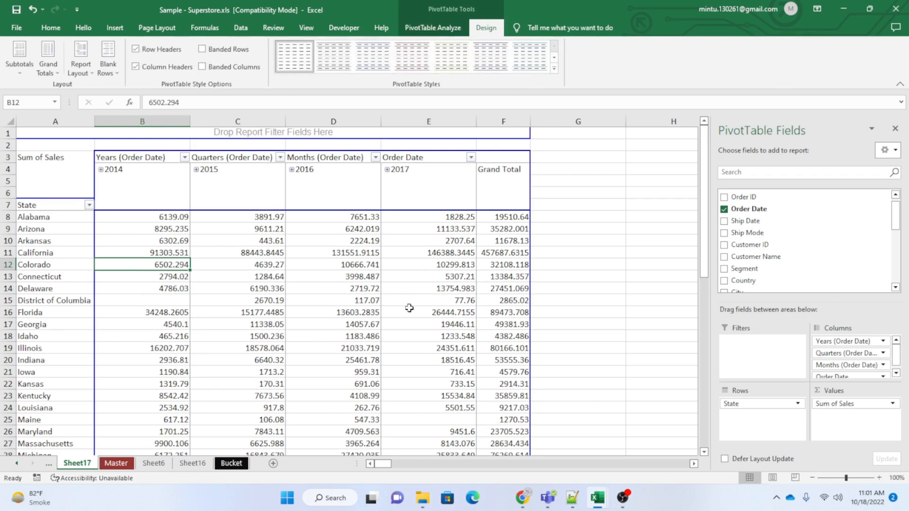
click(431, 29)
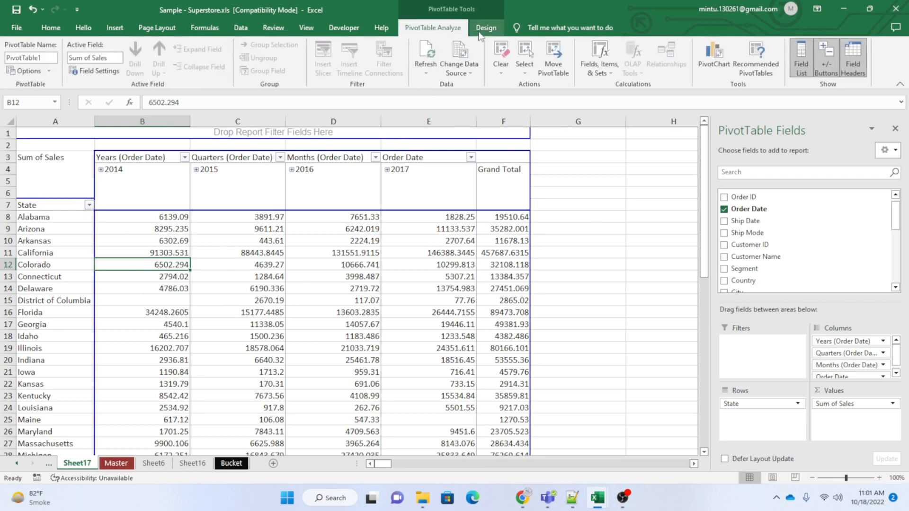
click(486, 28)
click(431, 30)
click(487, 27)
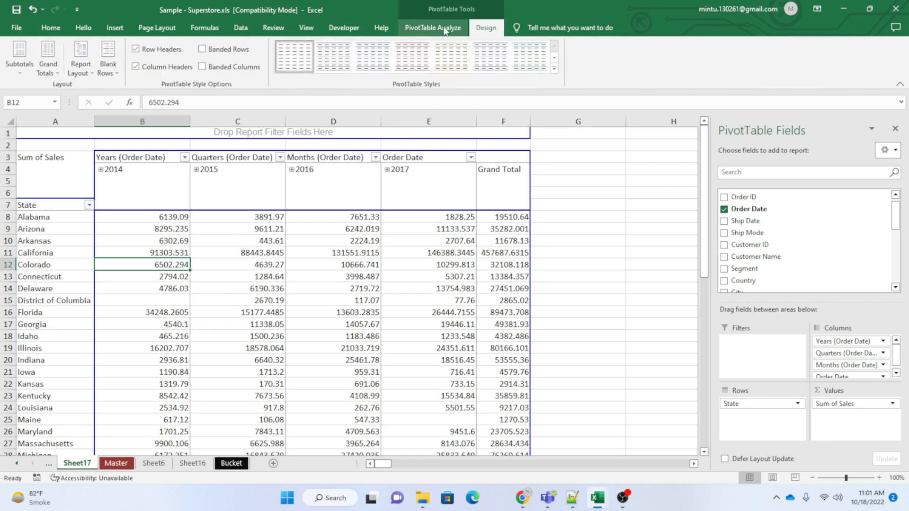
click(431, 28)
Compare the contextual PivotTable tools offered for an empty cell outside the report and for the Colorado row label.
click(631, 245)
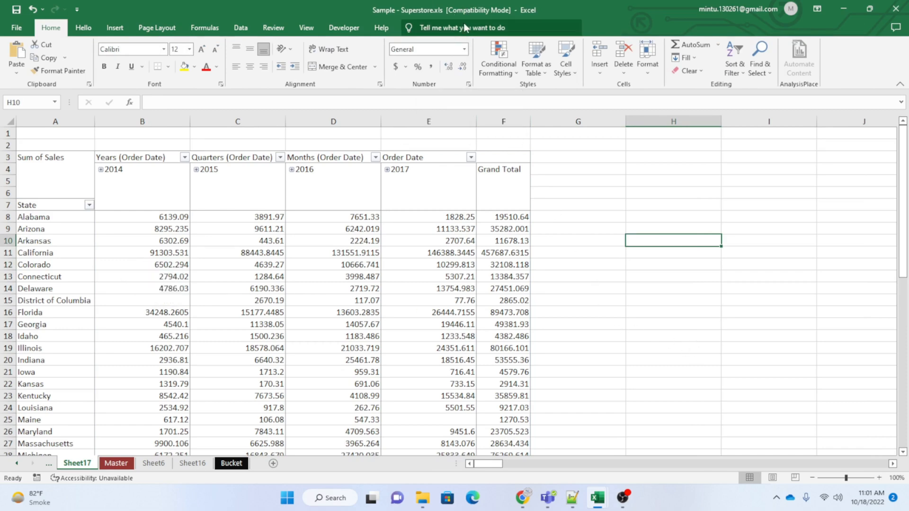
click(75, 266)
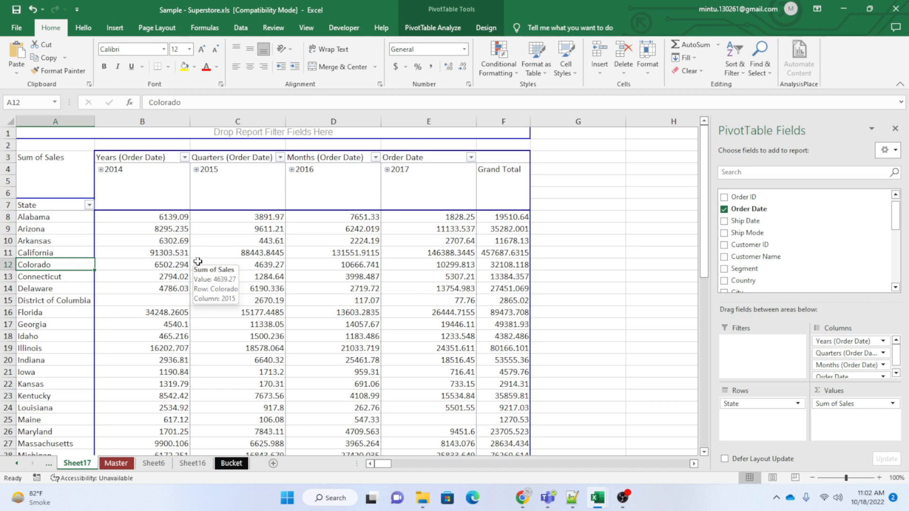
click(441, 27)
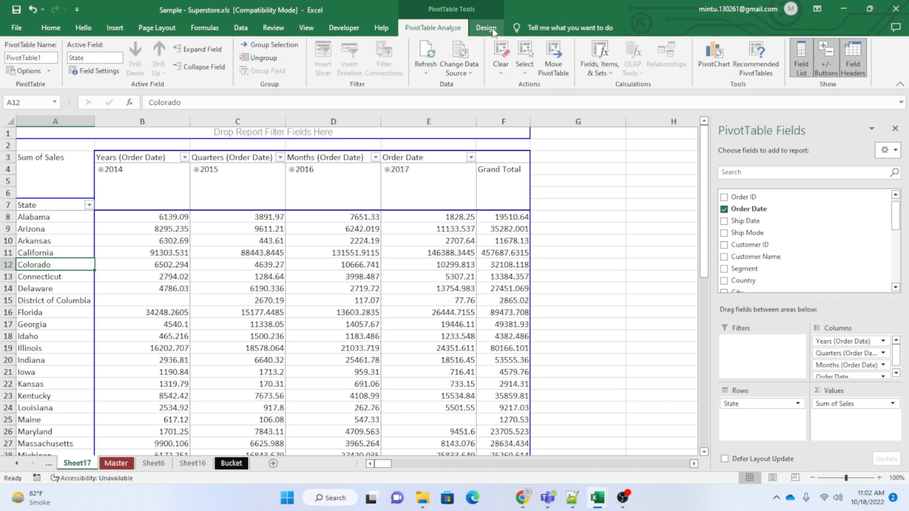
click(493, 32)
click(448, 32)
click(489, 31)
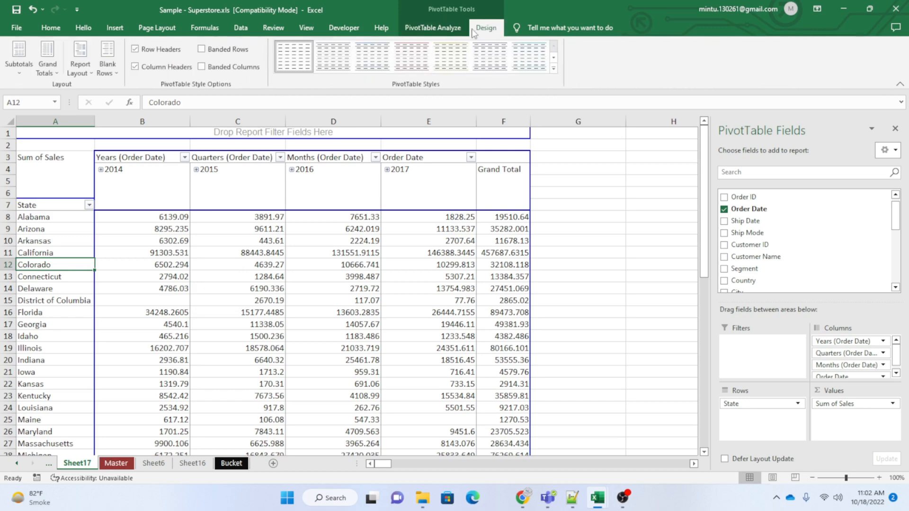
click(433, 28)
click(489, 30)
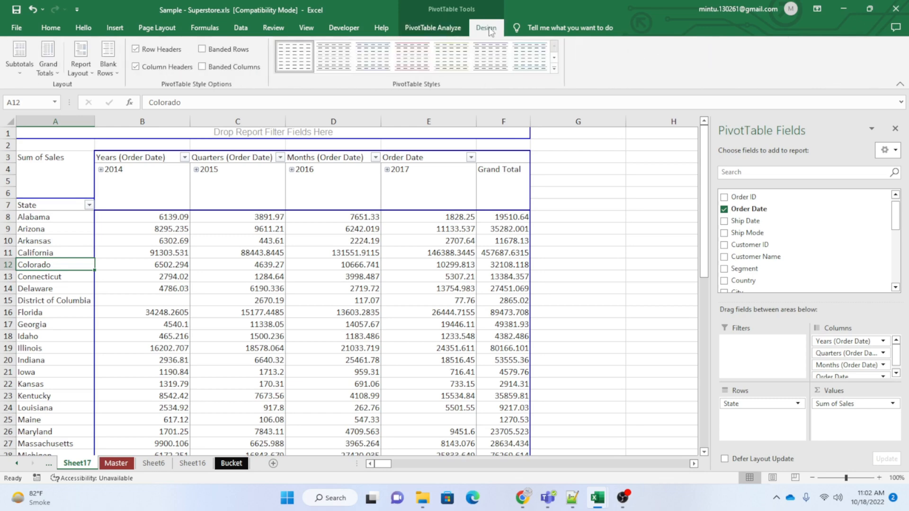